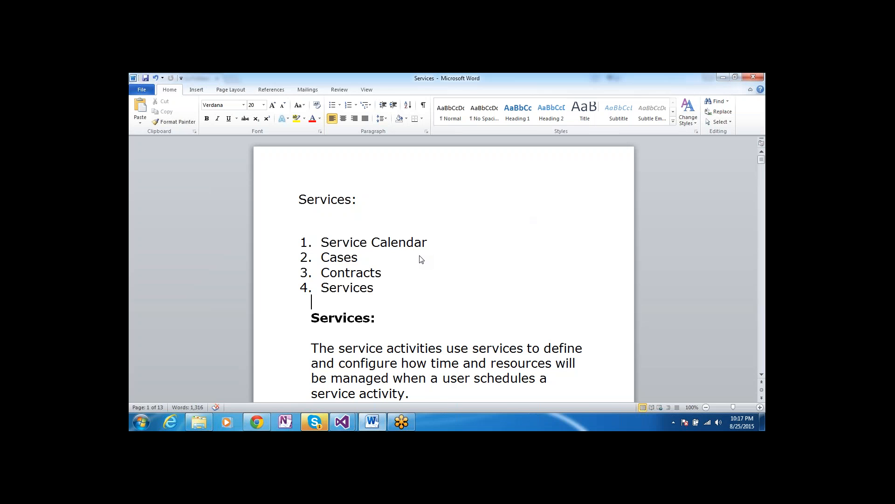
# Step through the Word Services notes down to the service-creation steps
pyautogui.press('Down')
pyautogui.press('Down')
pyautogui.press('Down')
pyautogui.press('Down')
pyautogui.press('Down')
pyautogui.press('Down')
pyautogui.press('Down')
pyautogui.press('Down')
pyautogui.press('Down')
pyautogui.press('Down')
pyautogui.press('Down')
pyautogui.press('Down')
pyautogui.press('Down')
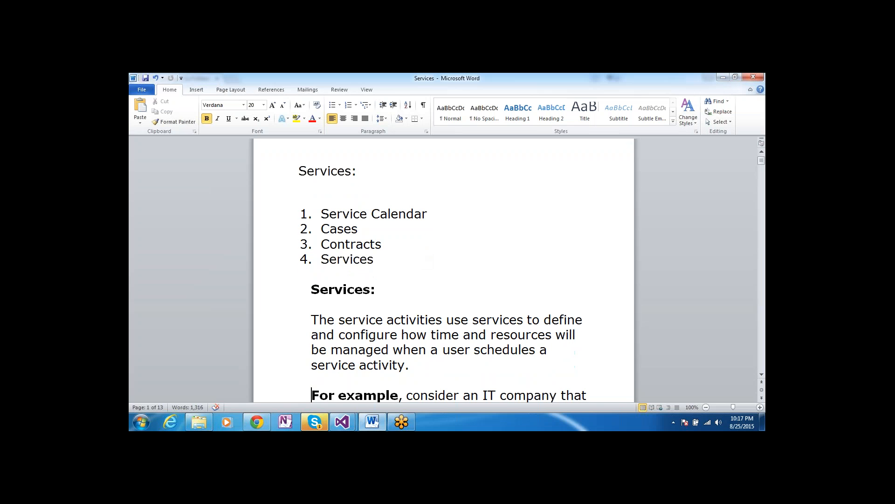
pyautogui.press('Down')
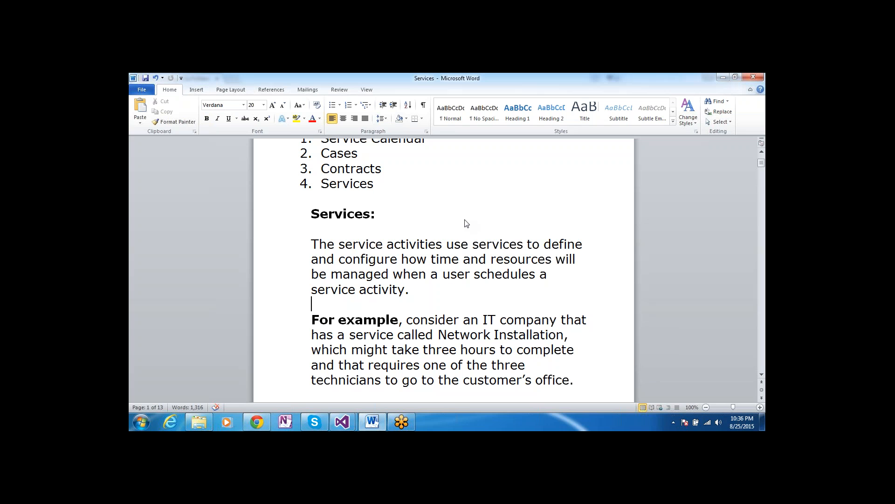
pyautogui.press('Up')
pyautogui.press('Up')
pyautogui.press('Up')
pyautogui.press('Up')
pyautogui.press('Up')
pyautogui.press('Up')
pyautogui.press('Up')
pyautogui.press('Up')
pyautogui.press('Up')
pyautogui.press('Up')
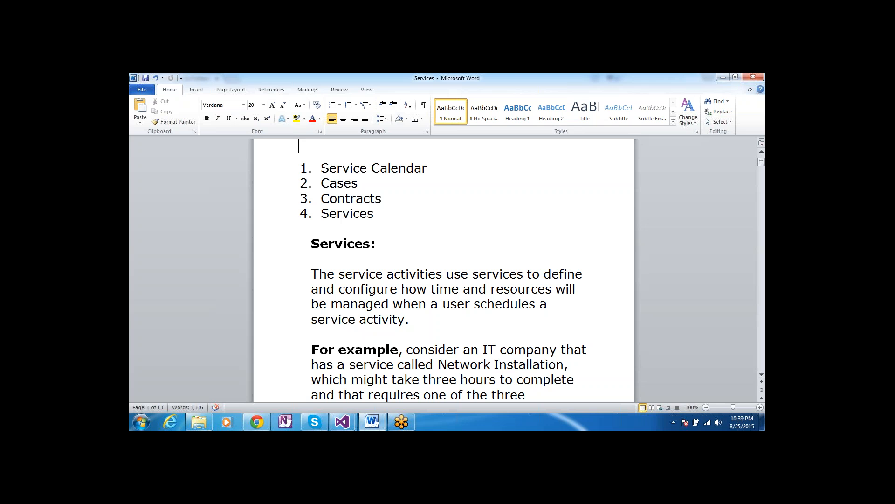
pyautogui.press('Down')
pyautogui.press('Down')
pyautogui.press('Down')
pyautogui.press('Down')
pyautogui.press('Down')
pyautogui.press('Down')
pyautogui.press('Down')
pyautogui.press('Down')
pyautogui.press('Down')
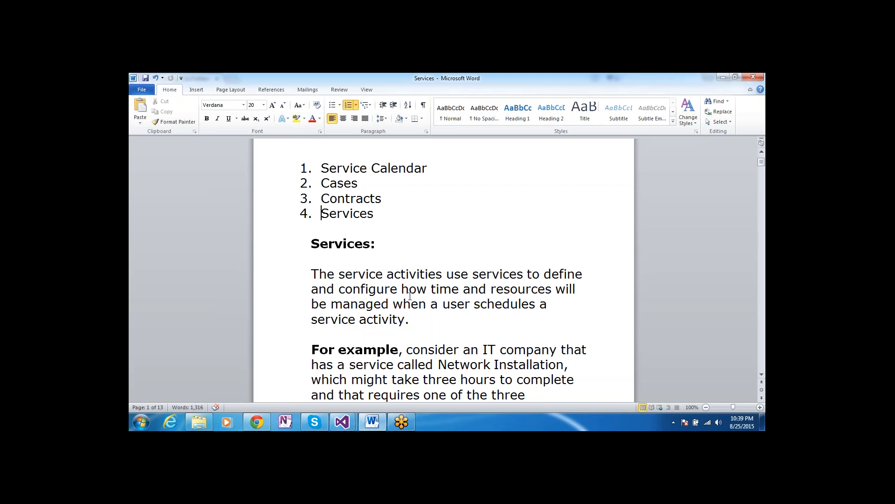
pyautogui.press('Down')
pyautogui.press('Down')
pyautogui.press('Down')
pyautogui.press('Down')
pyautogui.press('Down')
pyautogui.press('Down')
pyautogui.press('Down')
pyautogui.press('Down')
pyautogui.press('Down')
pyautogui.press('Down')
pyautogui.press('Down')
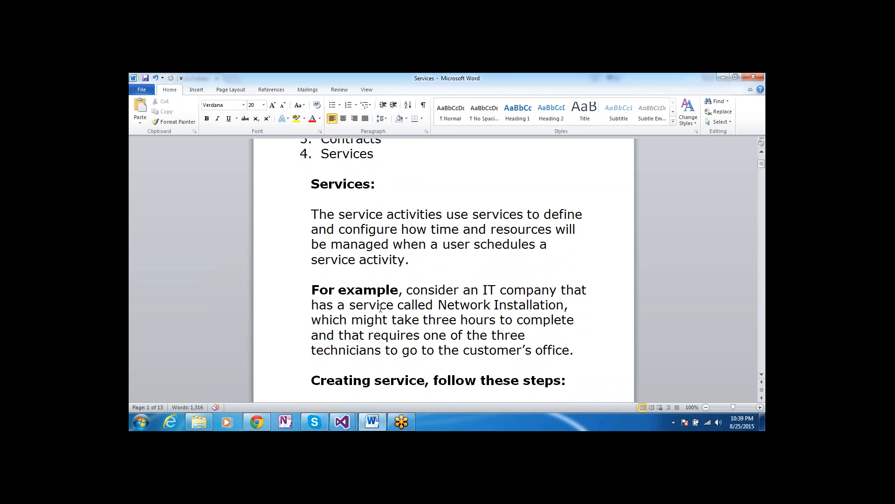
# Highlight 'Installation' and 'three' in the notes, then bring Chrome's meetings page forward
pyautogui.doubleClick(514, 307)
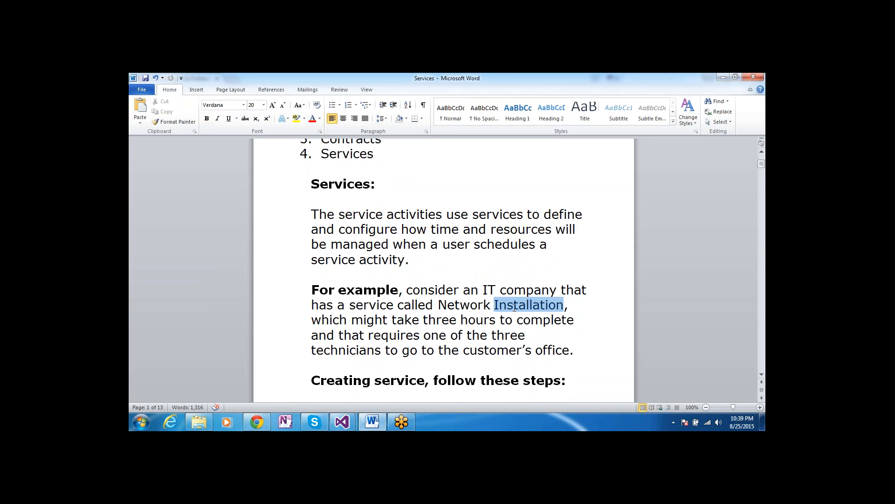
pyautogui.click(411, 322)
pyautogui.doubleClick(441, 320)
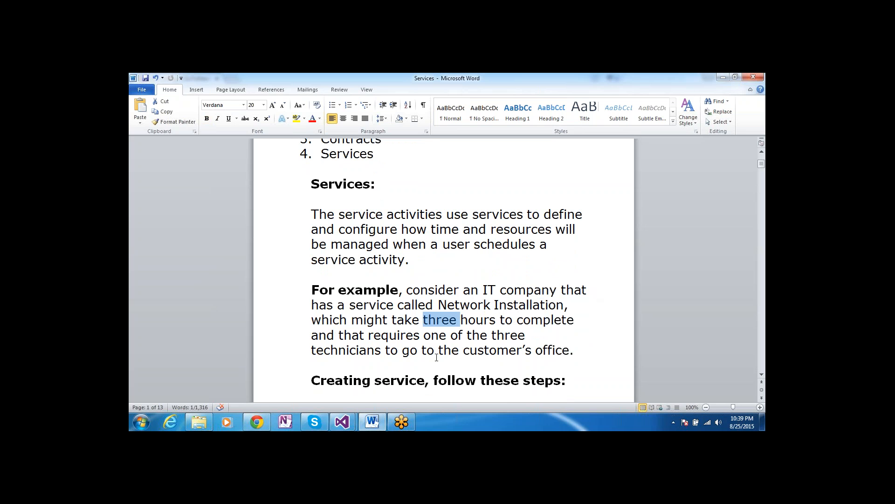
pyautogui.click(528, 360)
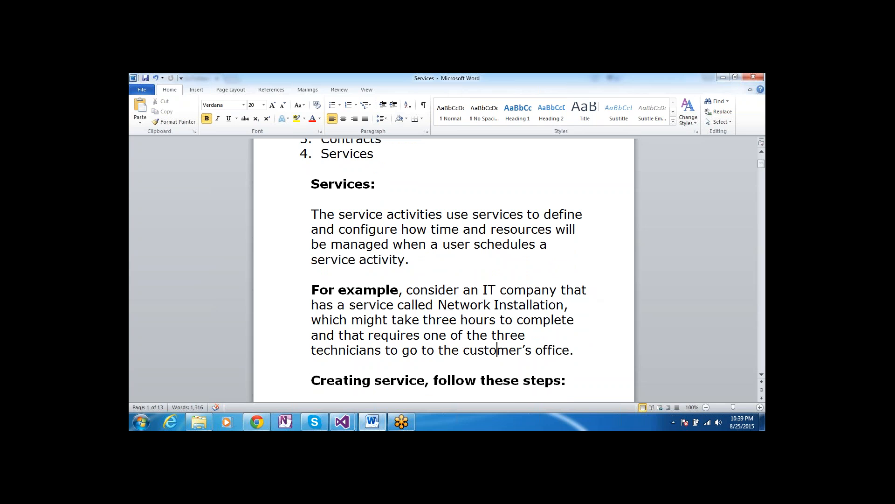
pyautogui.press('Down')
pyautogui.press('Down')
pyautogui.press('Down')
pyautogui.press('Down')
pyautogui.press('Down')
pyautogui.press('Down')
pyautogui.press('Down')
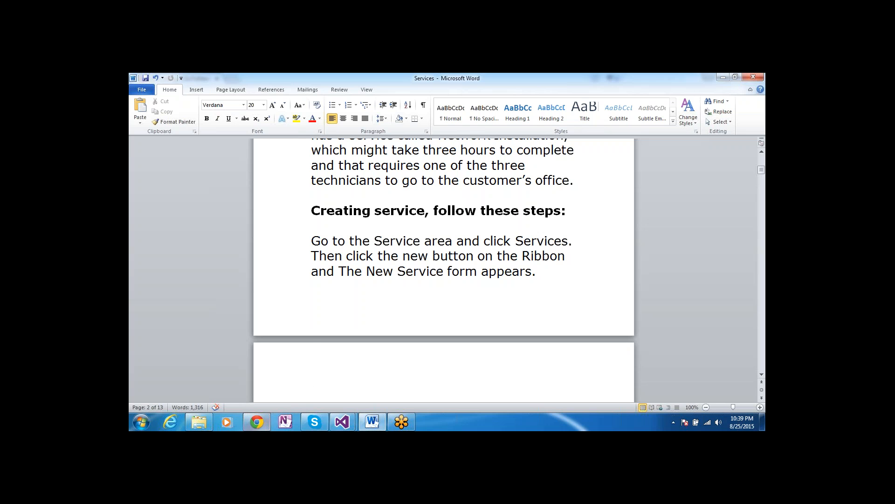
pyautogui.click(257, 423)
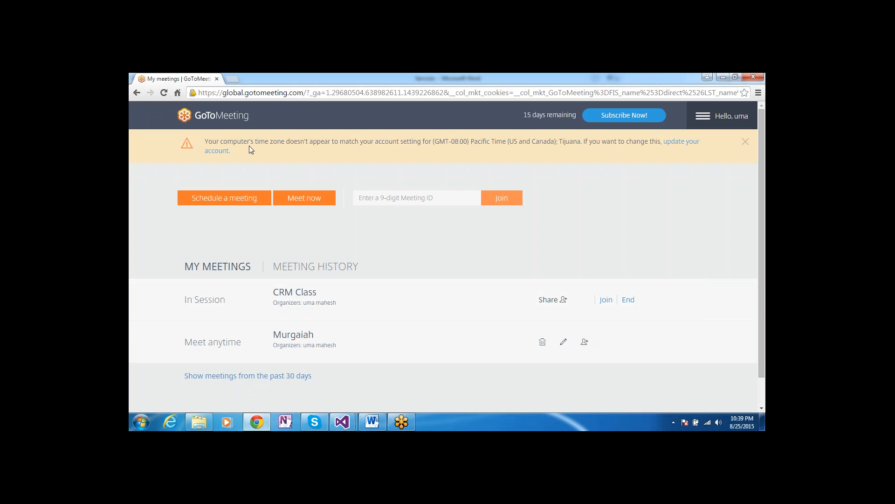
# Open a new Chrome tab and load the Dynamics CRM sign-in address
pyautogui.click(232, 79)
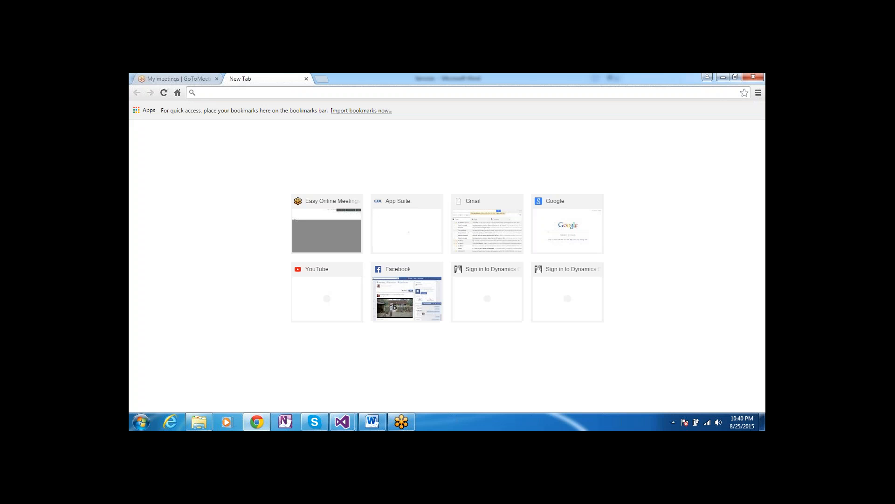
pyautogui.write('uma123456.crm.dynamics.com')
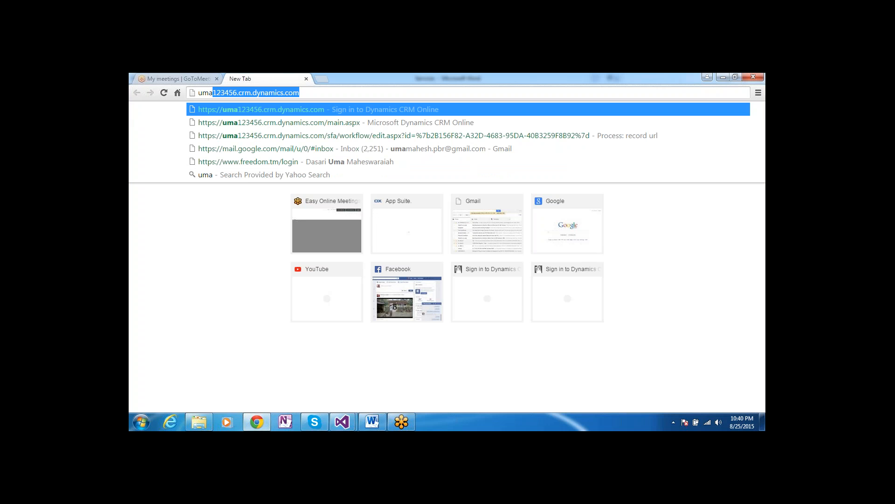
pyautogui.press('Return')
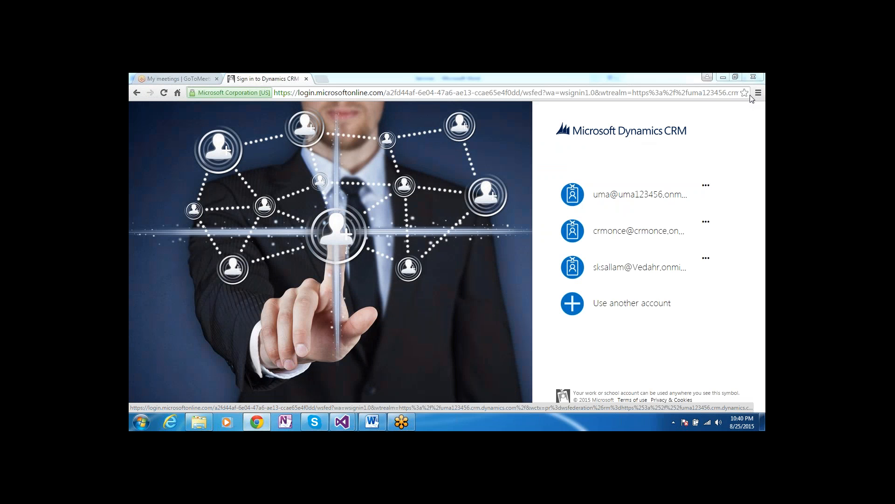
# Sign in with the first saved account and its password, letting Chrome save the password
pyautogui.click(625, 194)
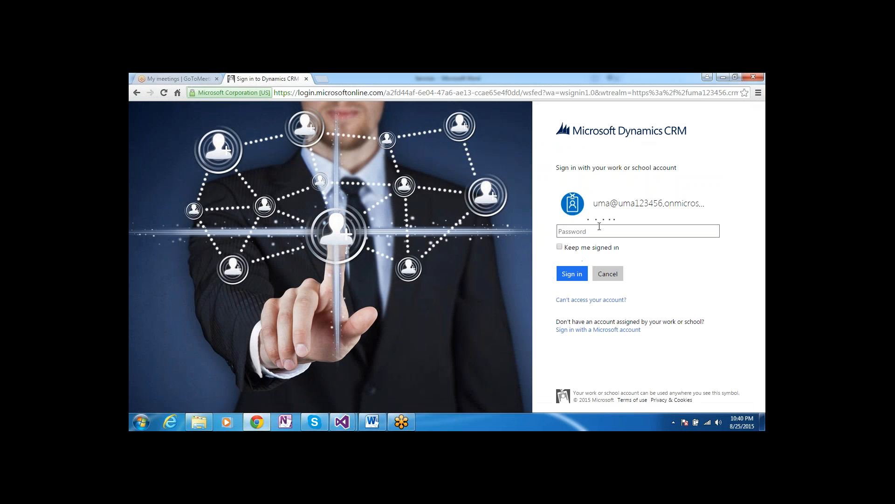
pyautogui.write('••••••••••')
pyautogui.press('Return')
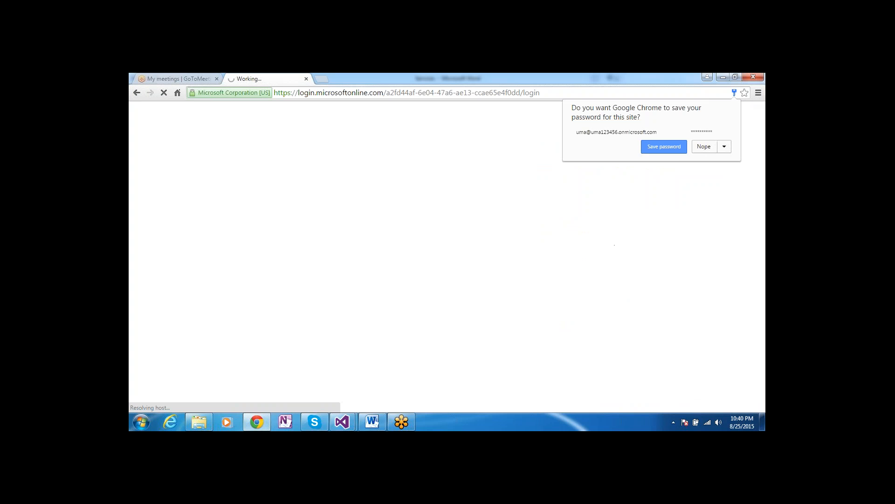
pyautogui.click(663, 146)
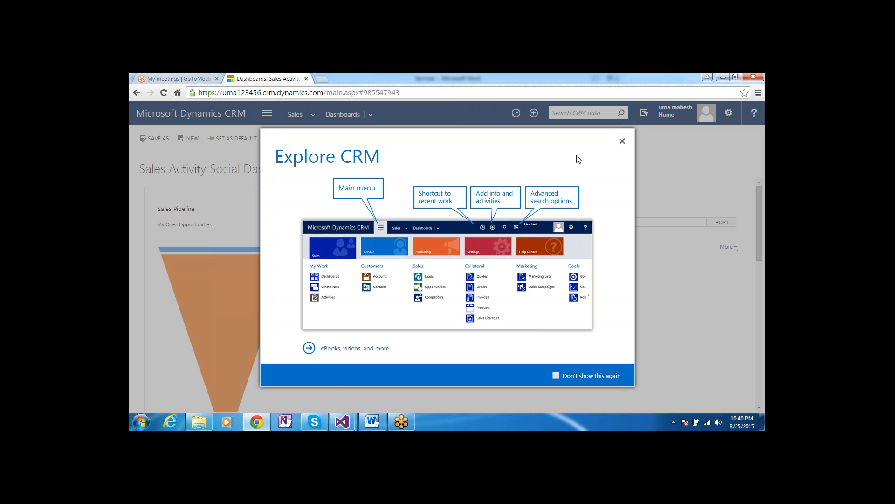
# Dismiss the Explore CRM dialog and go to Service > Services under Collateral
pyautogui.click(622, 142)
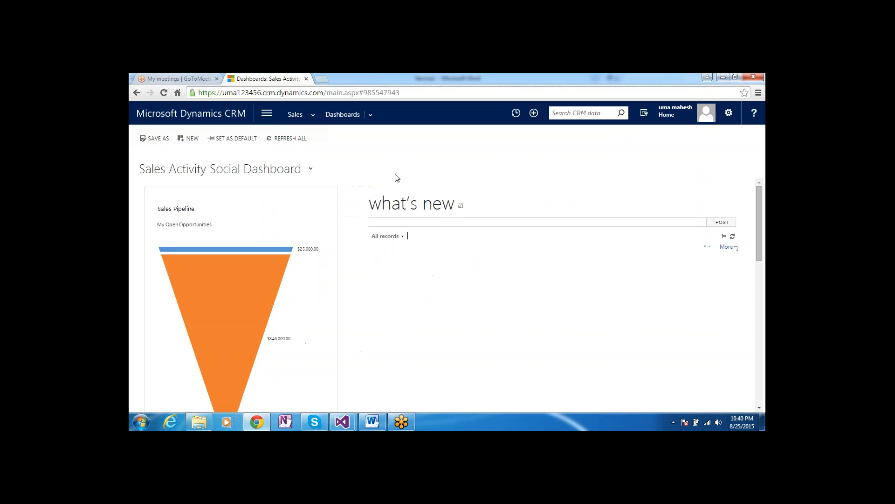
pyautogui.click(267, 115)
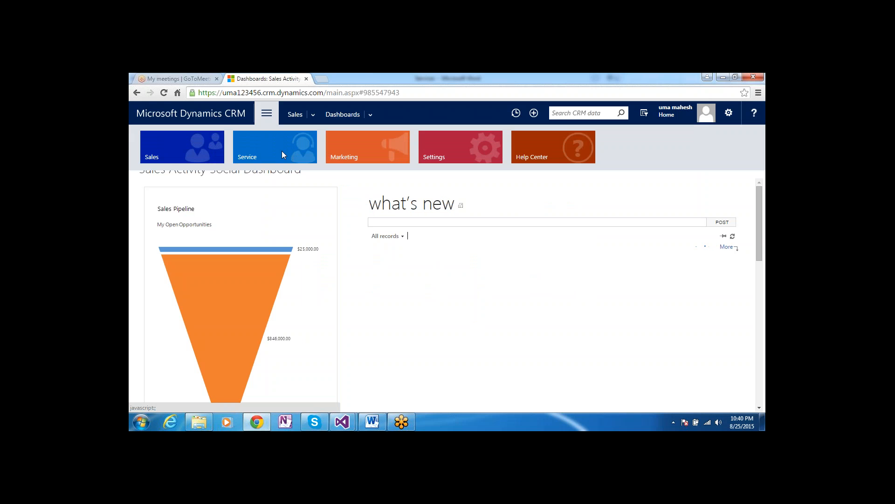
pyautogui.click(281, 147)
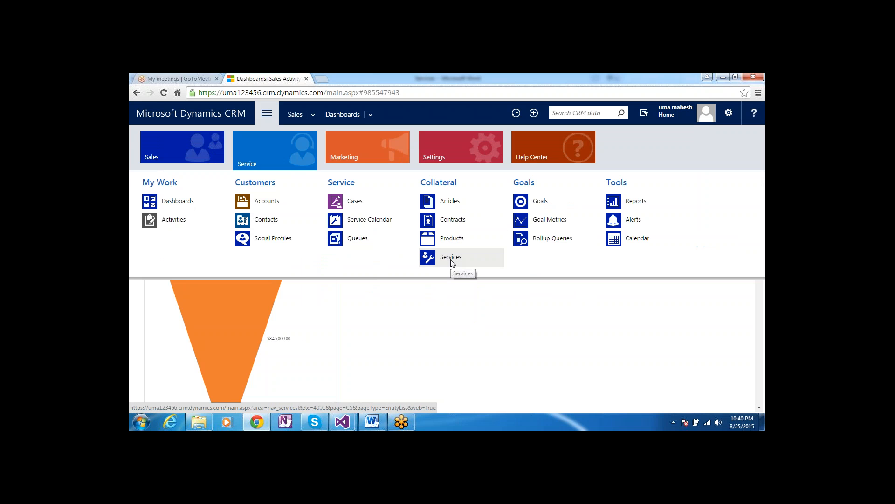
pyautogui.click(451, 260)
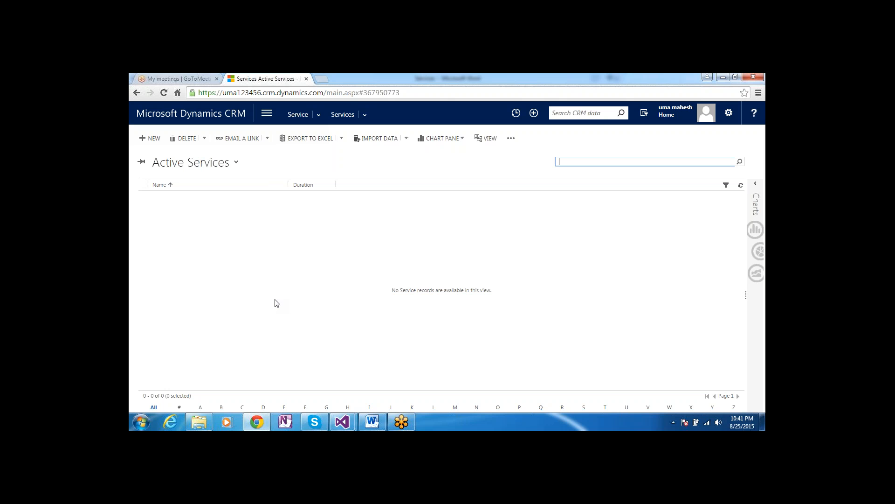
# Start a new full-screen service record named 'net work installation'
pyautogui.click(153, 138)
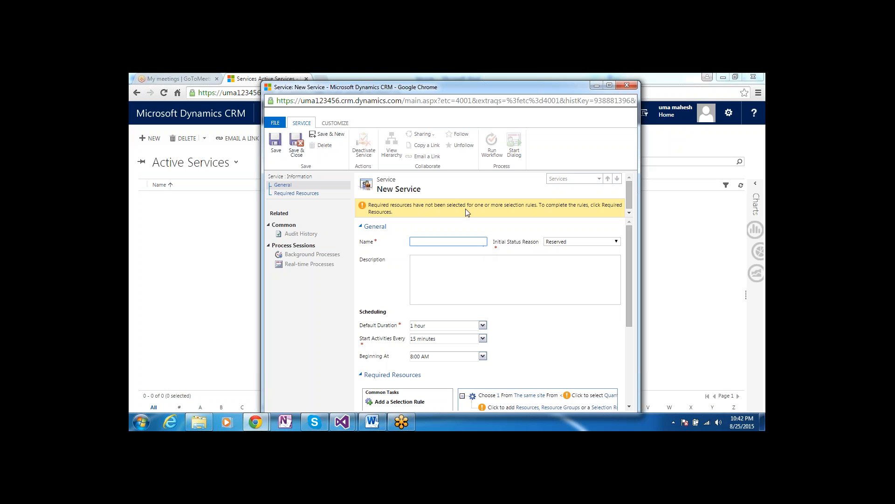
pyautogui.doubleClick(444, 87)
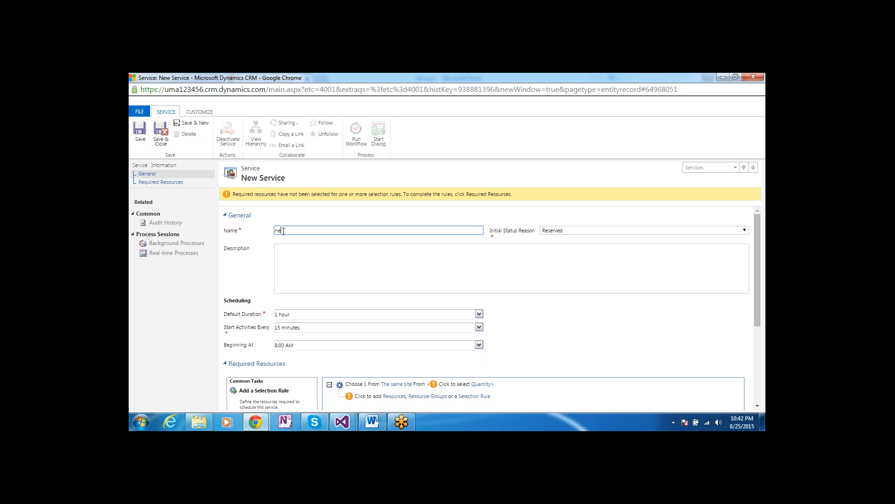
pyautogui.write('t work installation')
pyautogui.click(324, 273)
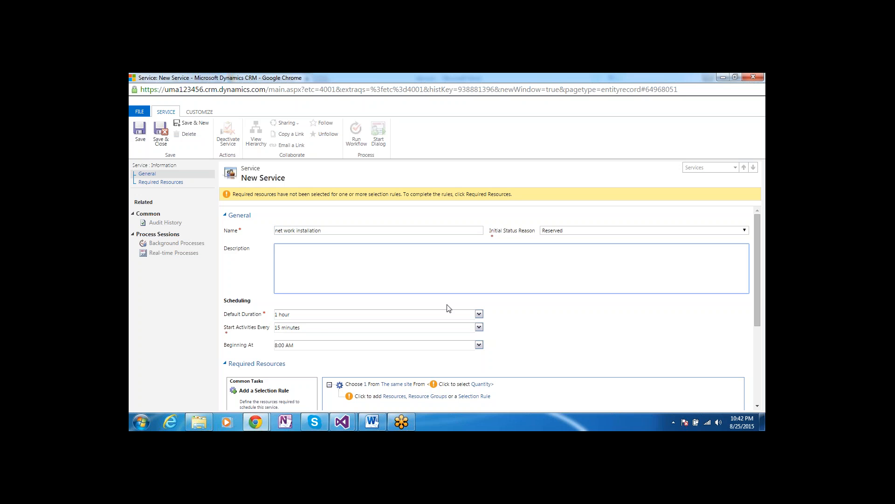
pyautogui.moveTo(760, 293); pyautogui.dragTo(760, 327)
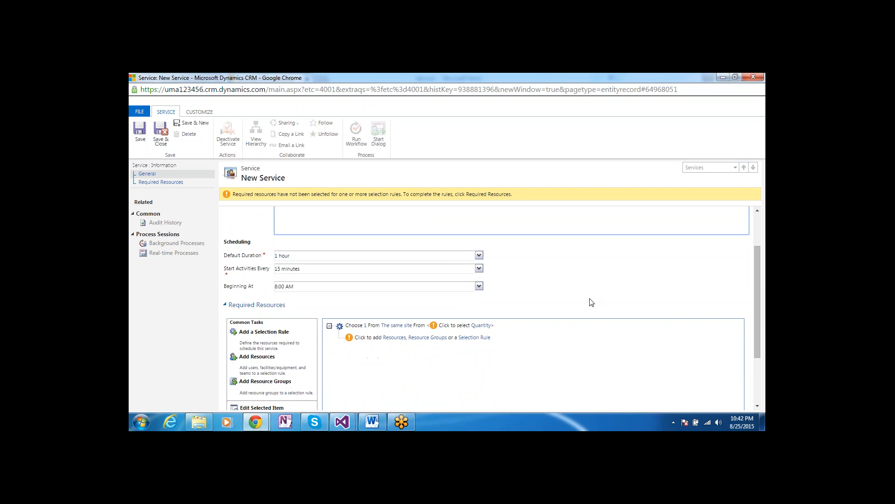
# Set the service's Default Duration to 1 day
pyautogui.click(479, 255)
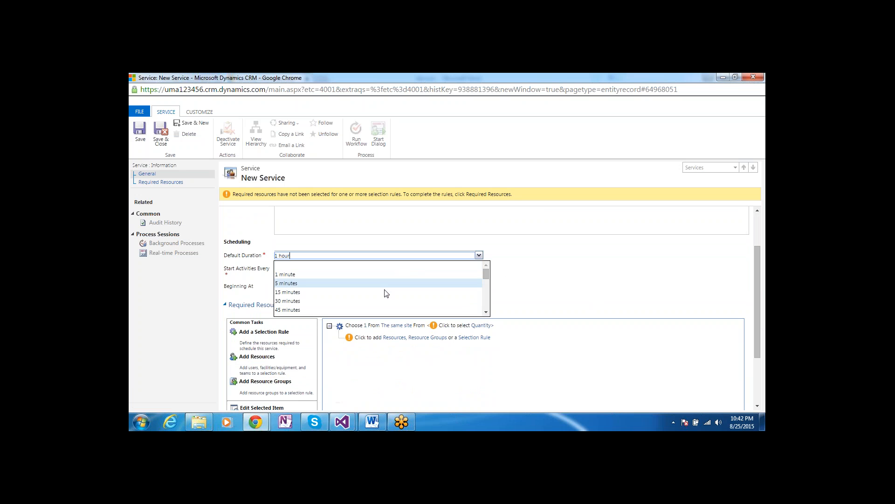
pyautogui.click(486, 313)
pyautogui.click(485, 312)
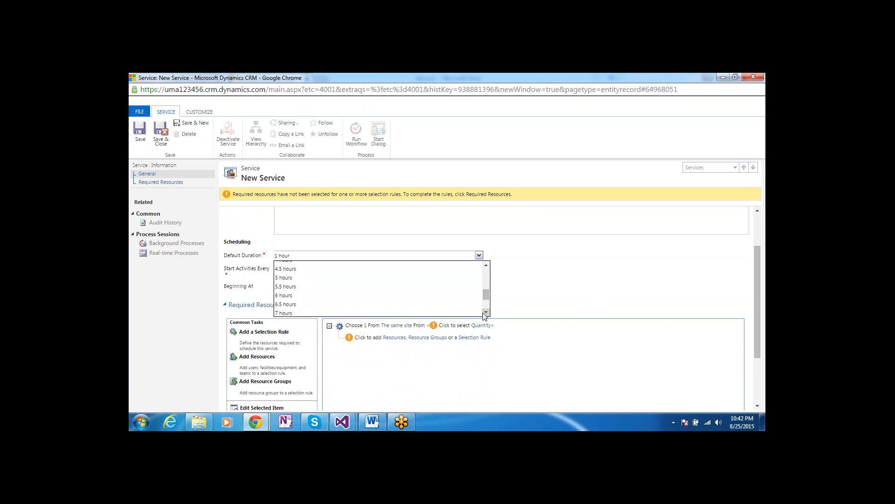
pyautogui.click(486, 312)
pyautogui.click(486, 312)
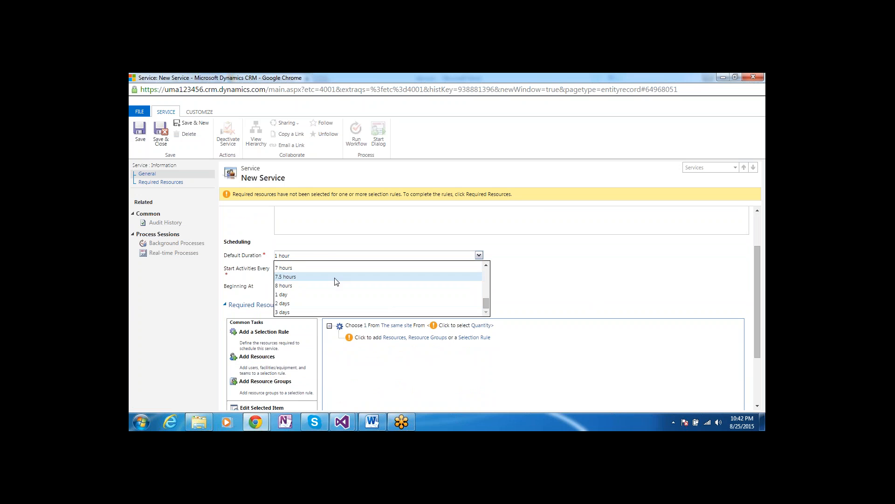
pyautogui.click(336, 295)
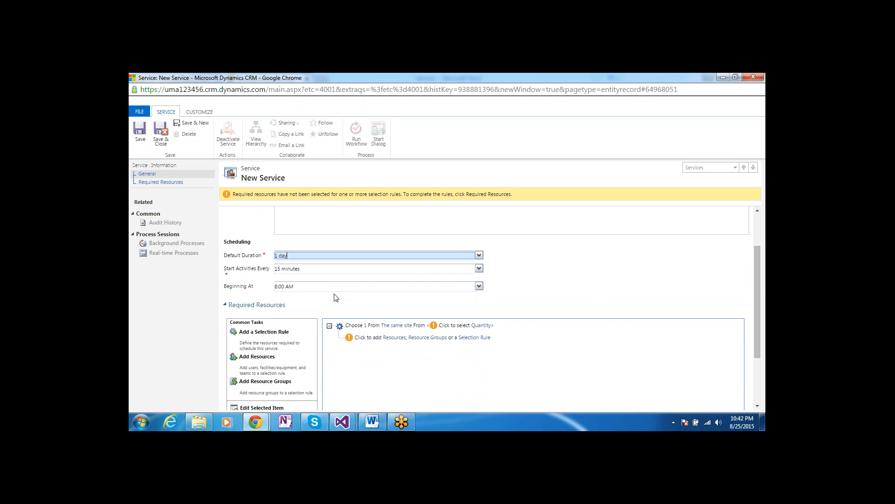
# Expand Required Resources and select the existing selection rule
pyautogui.click(364, 304)
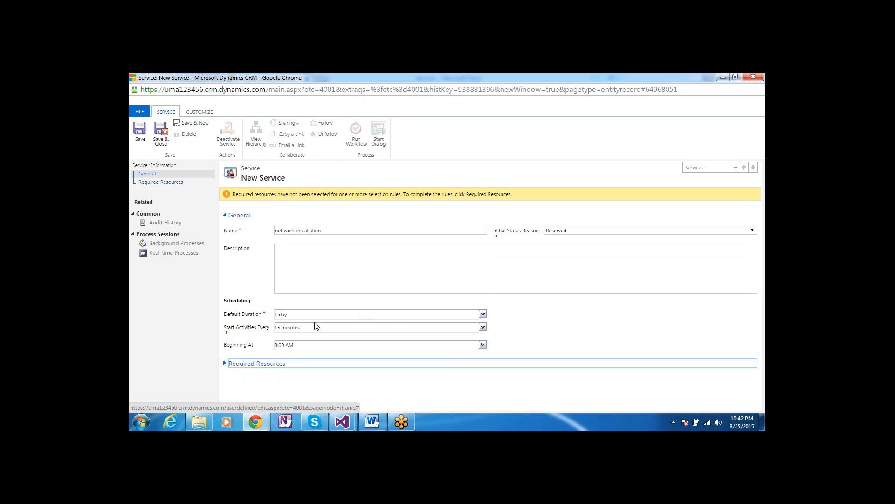
pyautogui.click(226, 363)
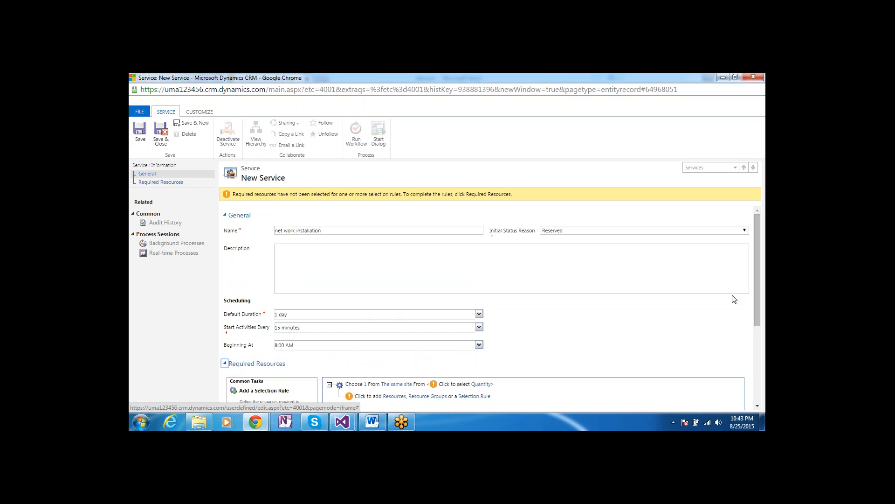
pyautogui.moveTo(759, 275); pyautogui.dragTo(764, 338)
pyautogui.click(406, 284)
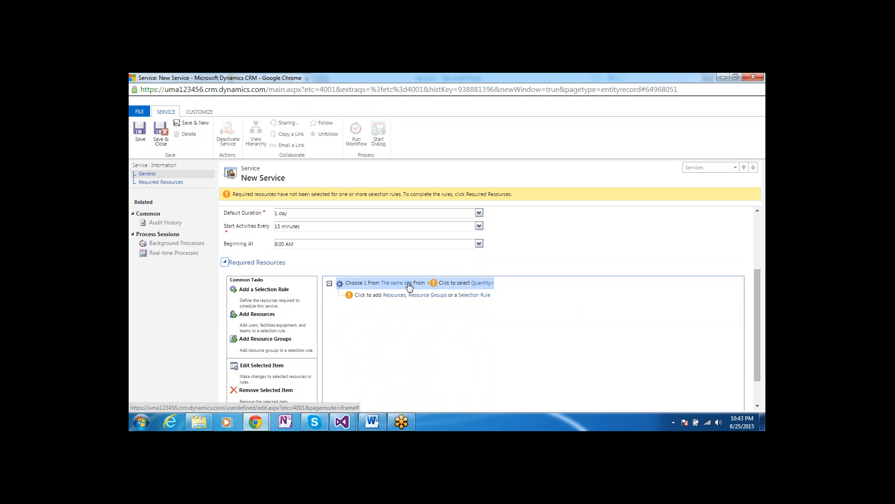
# Edit the selection rule to Quantity 1 from The same site, check Capacity Required, and confirm
pyautogui.click(401, 284)
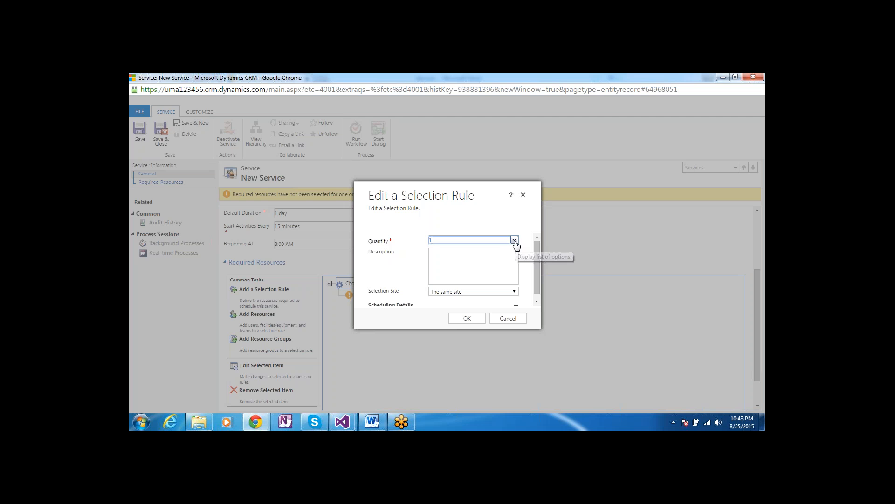
pyautogui.click(515, 241)
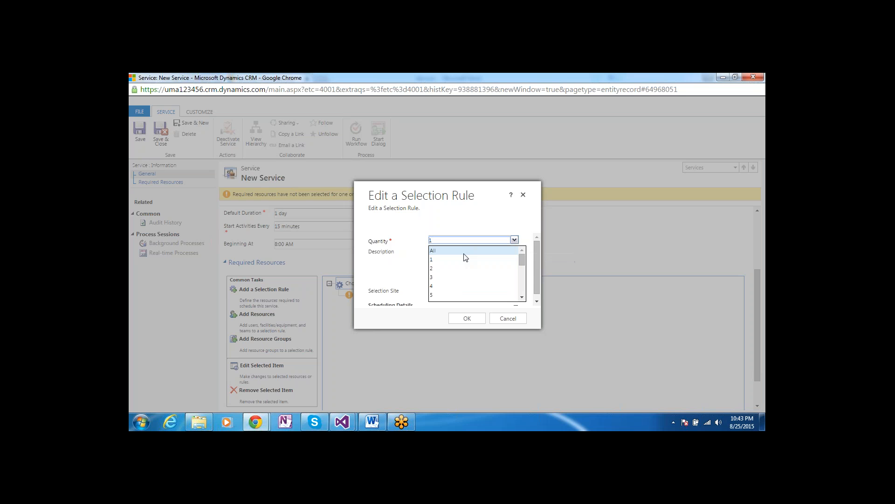
pyautogui.click(441, 262)
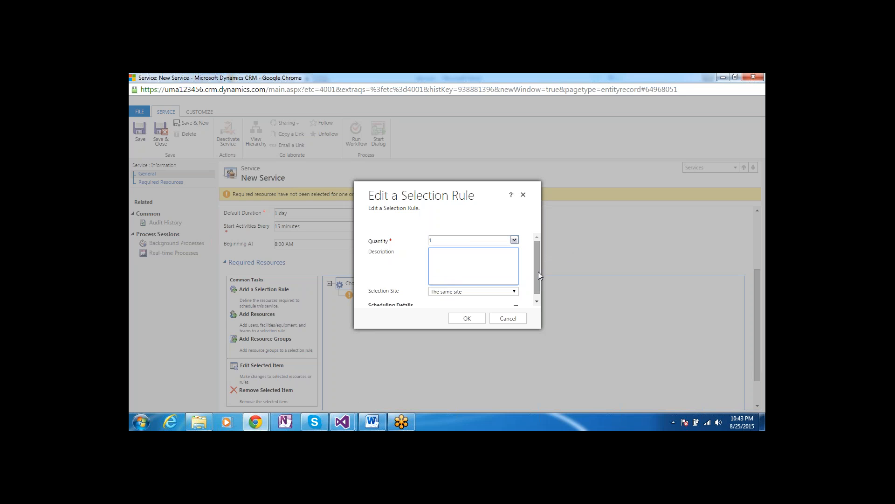
pyautogui.moveTo(538, 272); pyautogui.dragTo(539, 290)
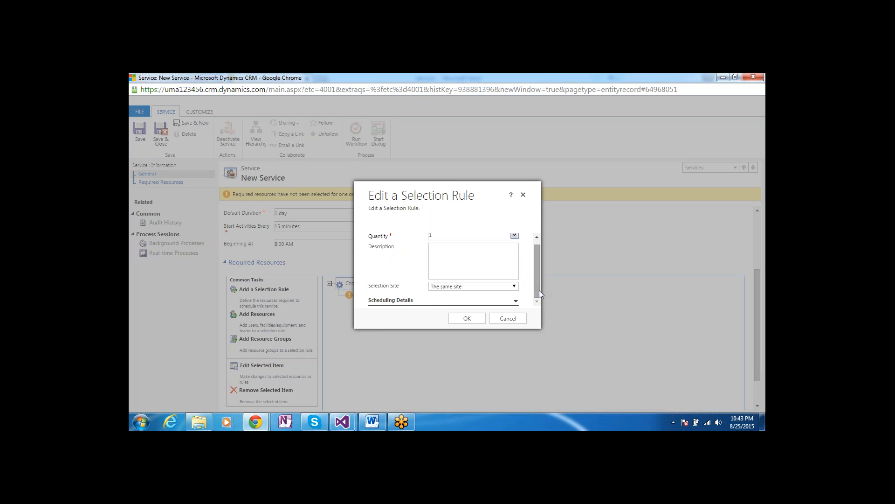
pyautogui.click(515, 288)
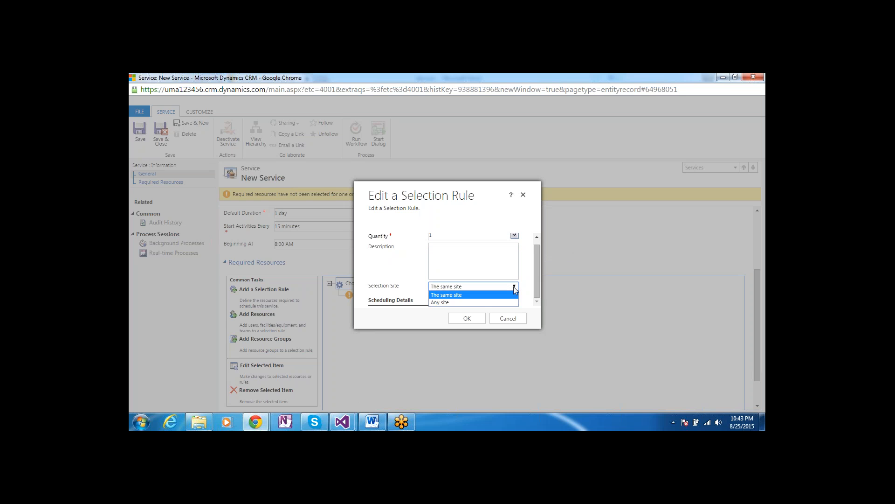
pyautogui.click(491, 298)
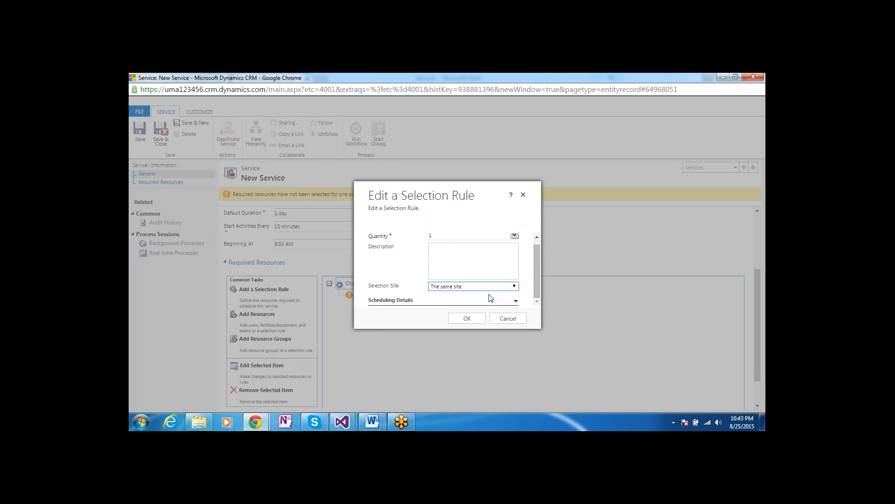
pyautogui.moveTo(538, 295); pyautogui.dragTo(537, 299)
pyautogui.click(516, 301)
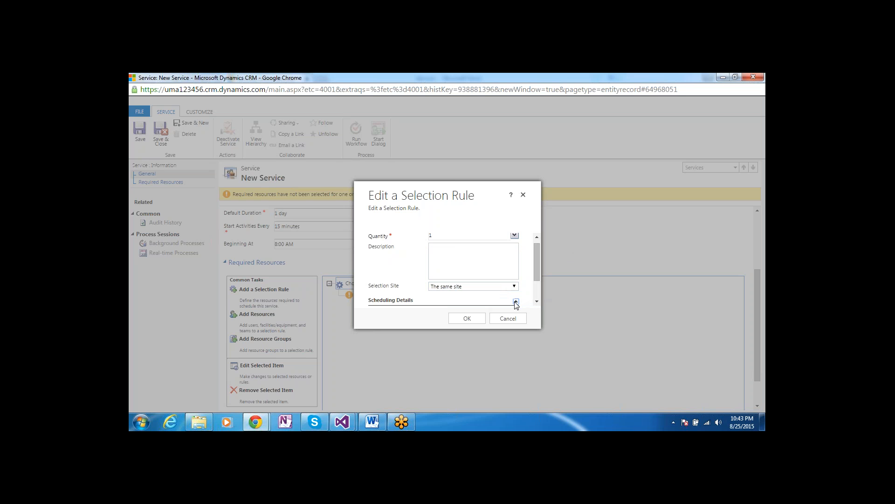
pyautogui.scroll(-2, 536, 291)
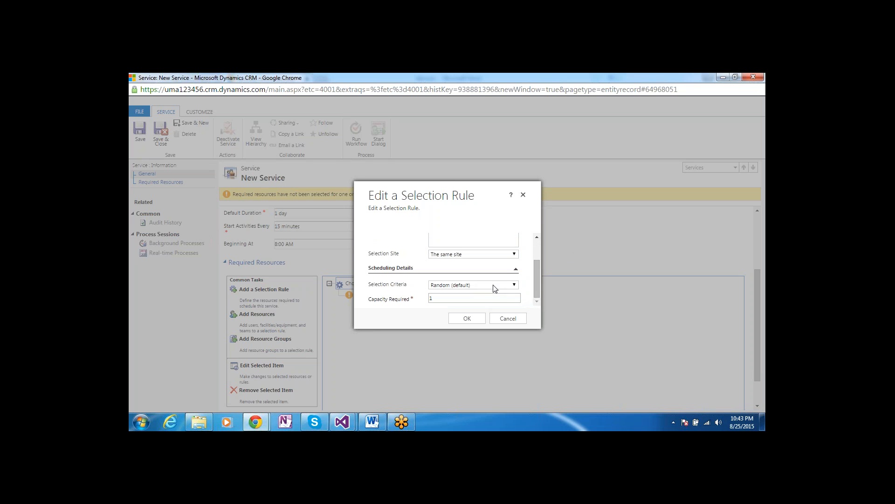
pyautogui.click(460, 300)
pyautogui.click(469, 322)
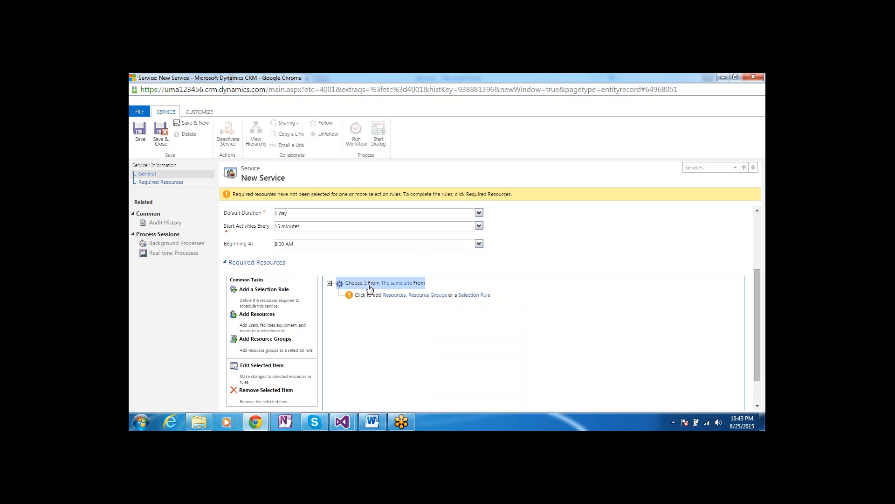
# Search All and Local Resource Groups for the rule, then cancel without adding any
pyautogui.click(410, 300)
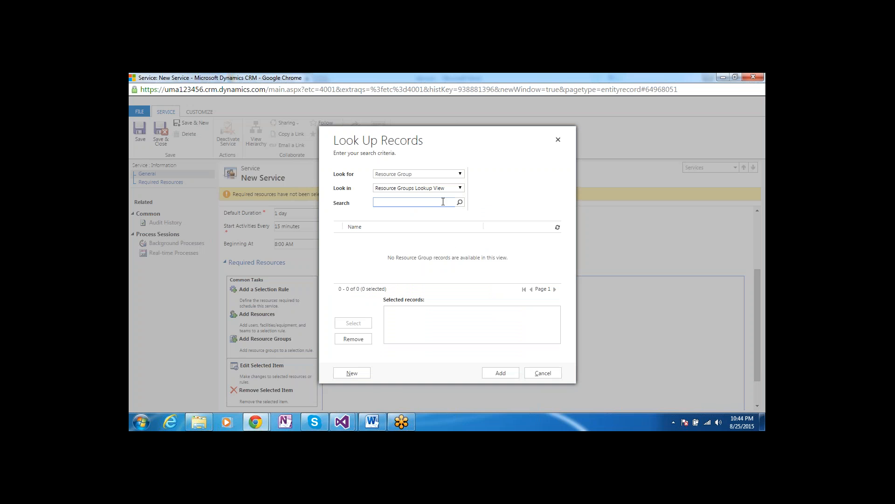
pyautogui.click(458, 189)
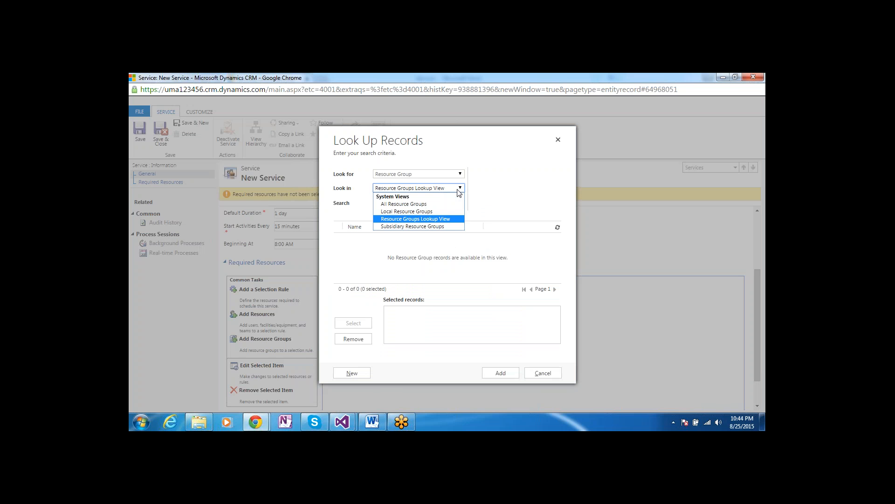
pyautogui.click(430, 207)
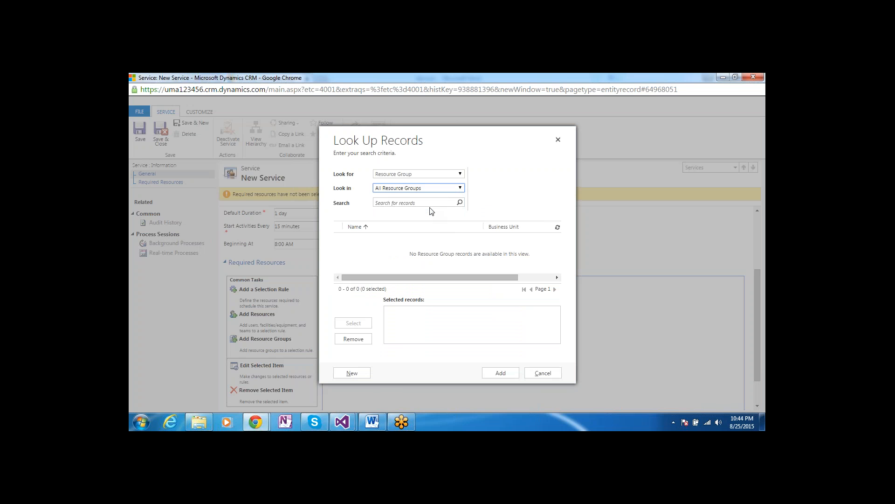
pyautogui.click(458, 189)
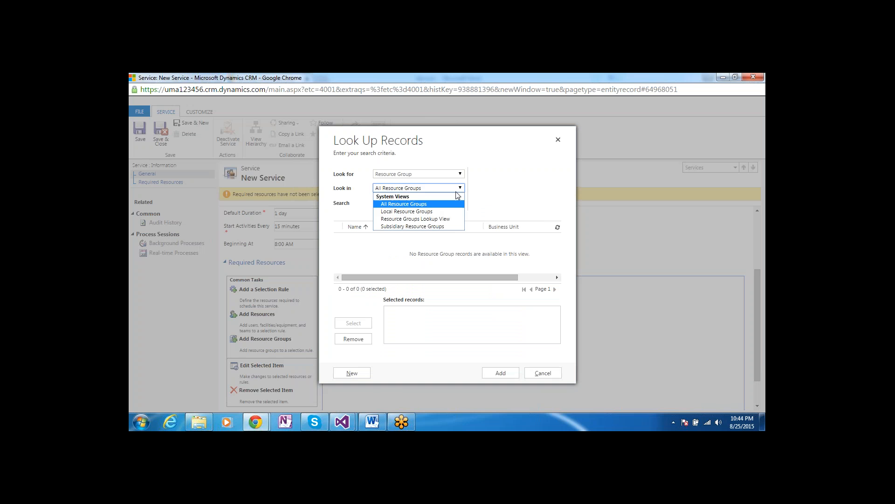
pyautogui.click(442, 213)
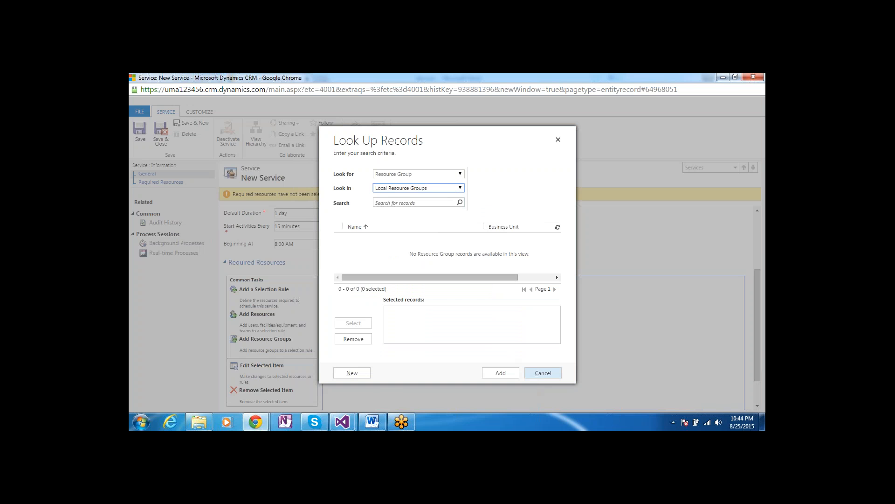
pyautogui.click(536, 373)
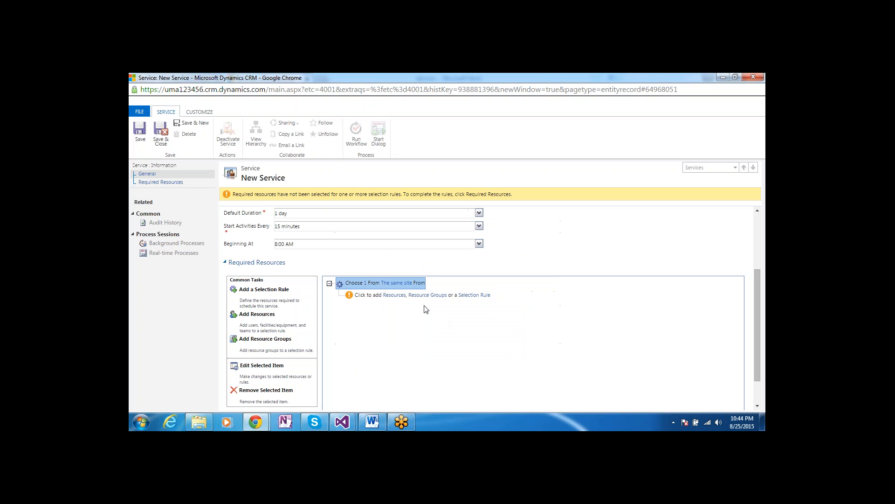
# Add the listed user as the resource of the Choose 1 From The same site rule
pyautogui.click(395, 295)
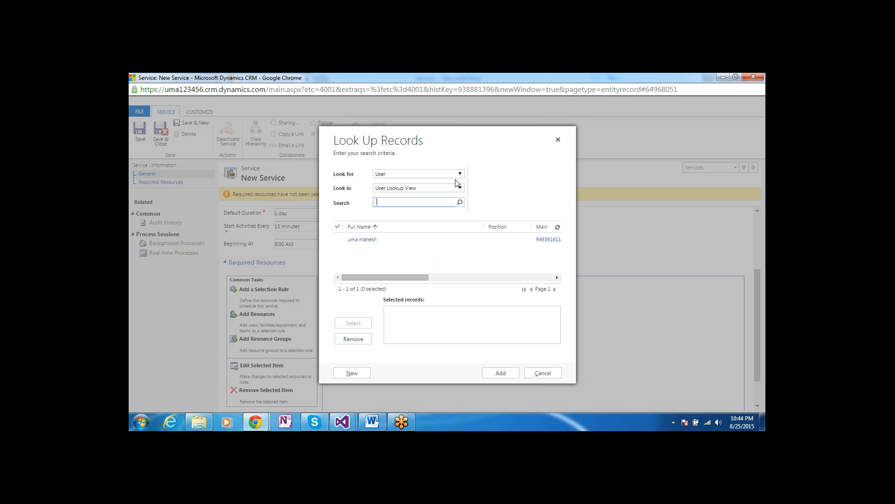
pyautogui.doubleClick(393, 241)
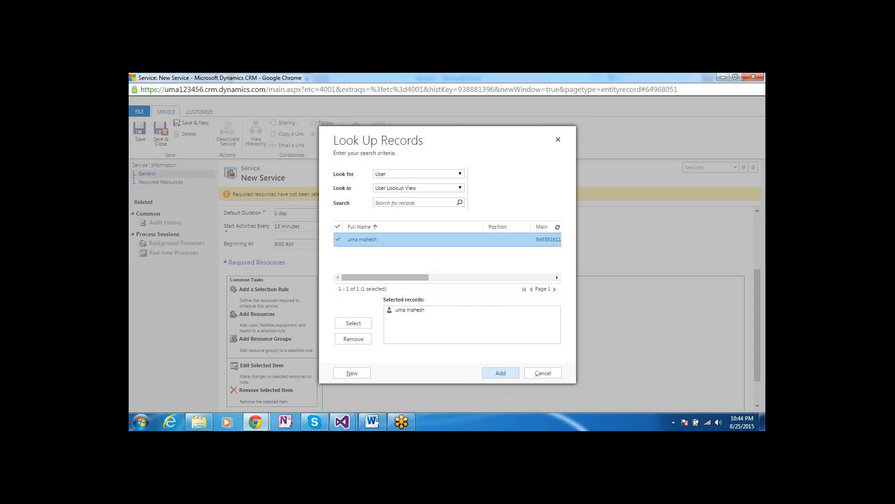
pyautogui.click(499, 376)
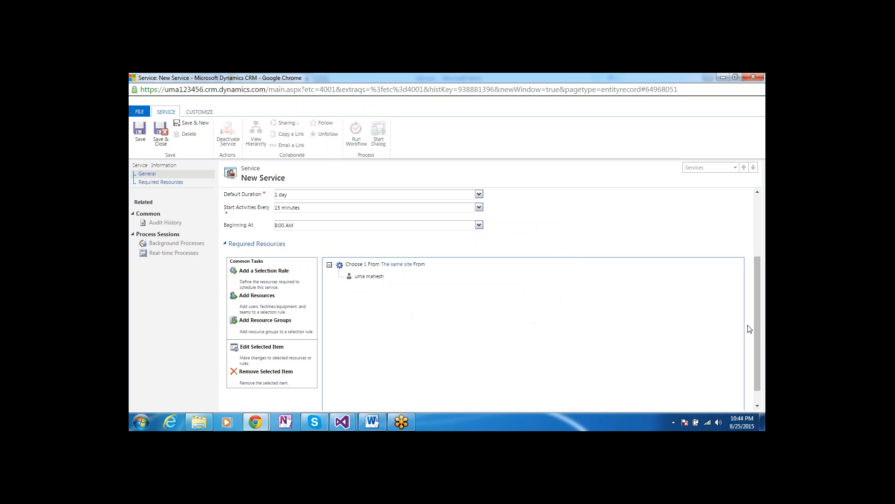
pyautogui.moveTo(757, 332); pyautogui.dragTo(758, 299)
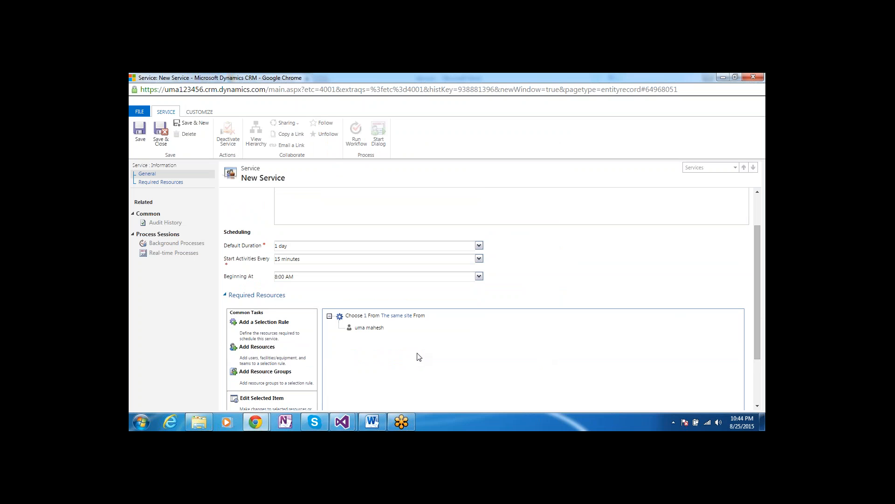
pyautogui.click(371, 329)
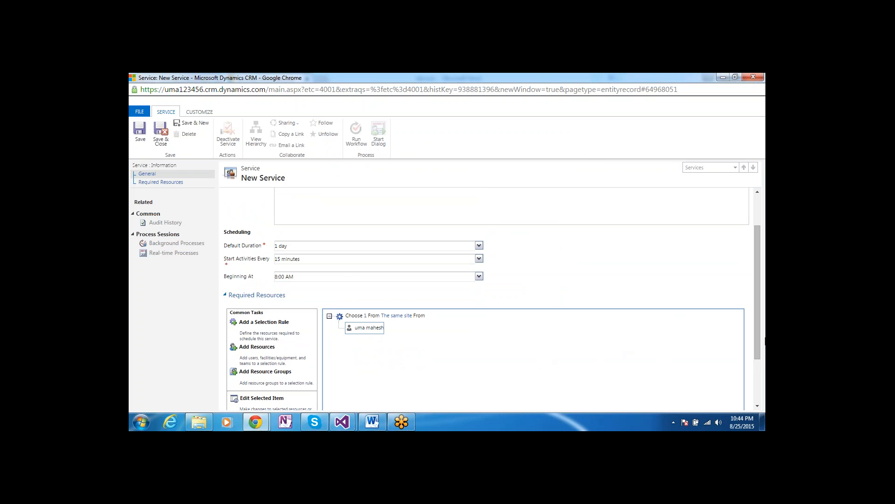
pyautogui.moveTo(757, 330); pyautogui.dragTo(758, 368)
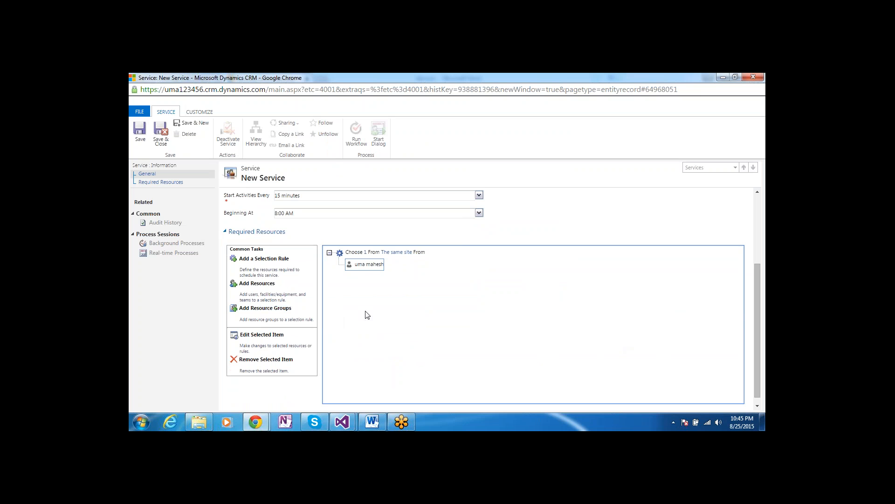
# Save the 'net work installation' service and close its window
pyautogui.click(141, 135)
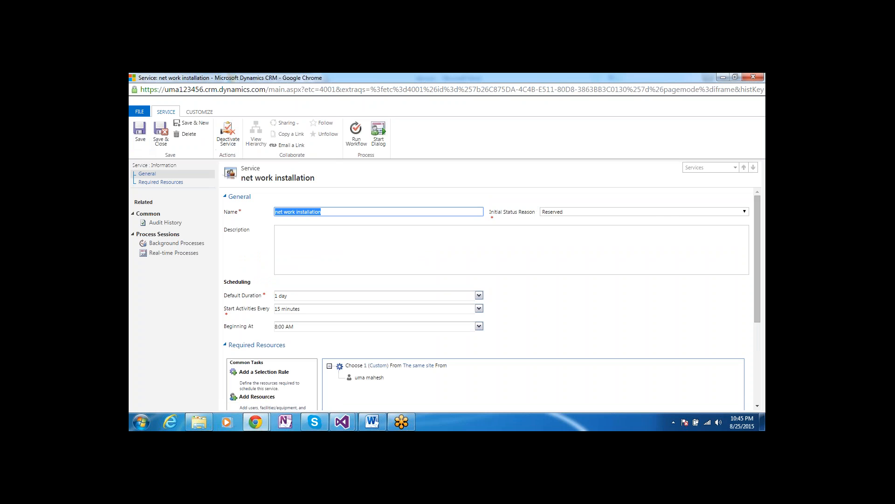
pyautogui.click(753, 77)
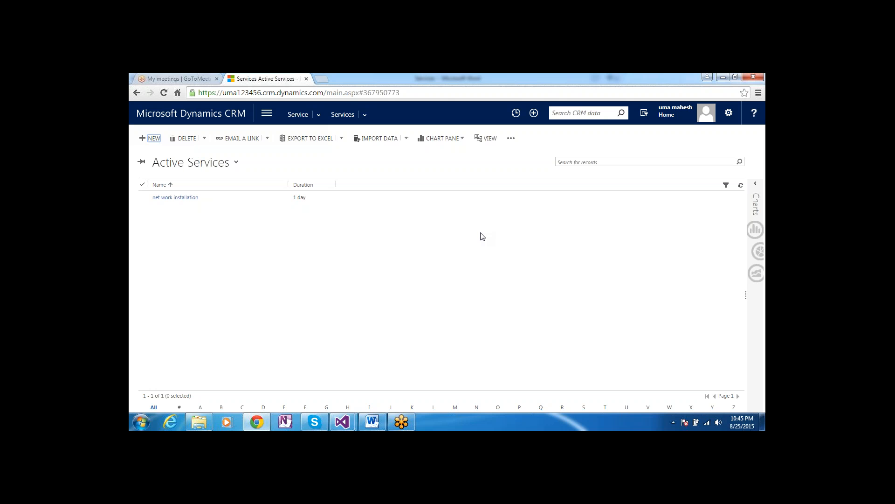
# Open the CRM main navigation areas from the Active Services list
pyautogui.click(317, 115)
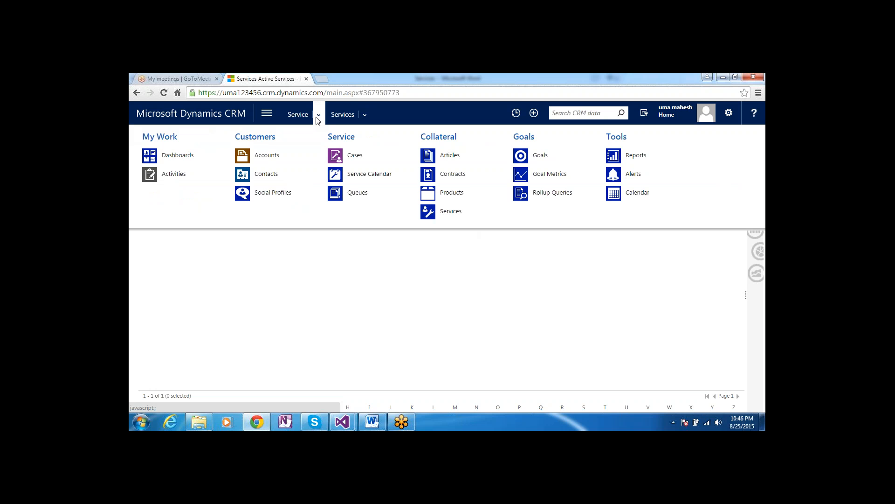
# Open the Service Calendar and select the user's row on the August 25, 2015 timeline
pyautogui.click(377, 176)
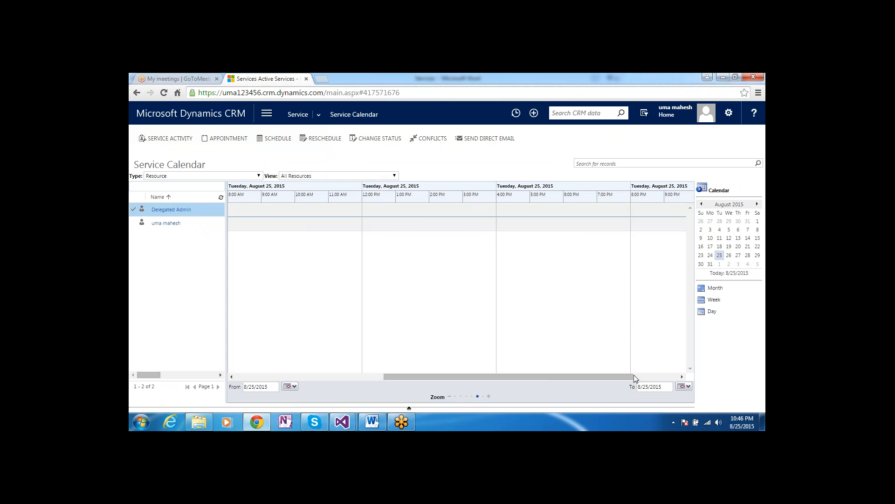
pyautogui.click(657, 375)
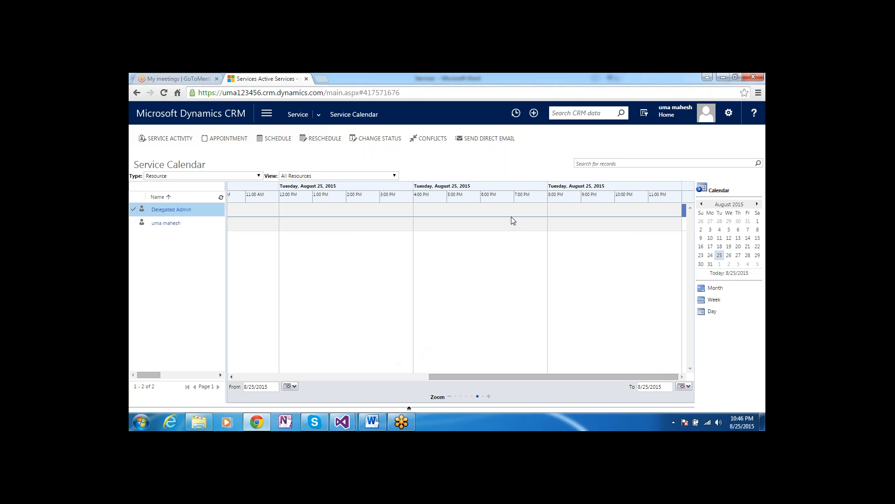
pyautogui.click(163, 224)
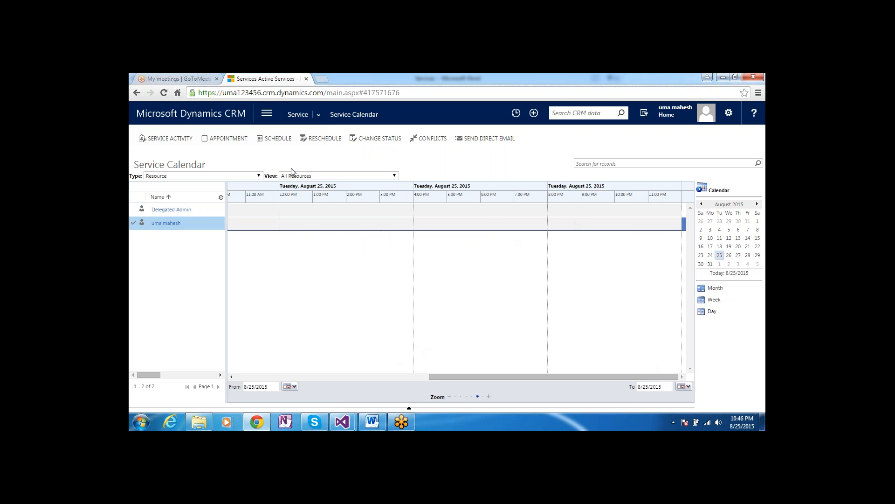
# Close the Schedule popup and start a blank New Service Activity from the calendar toolbar
pyautogui.click(271, 141)
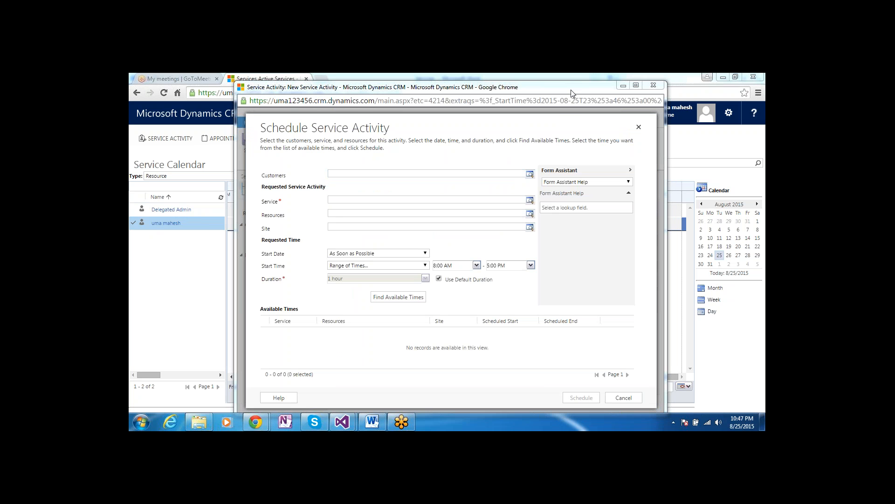
pyautogui.moveTo(573, 94); pyautogui.dragTo(560, 123)
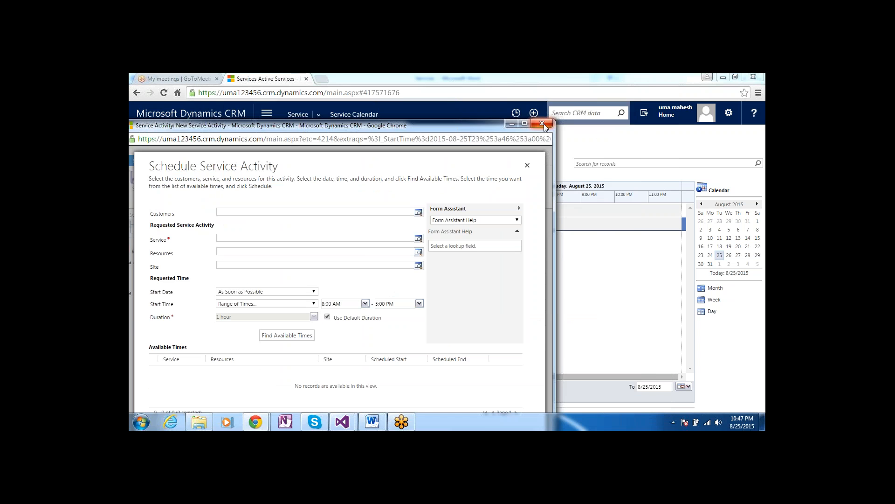
pyautogui.click(544, 124)
pyautogui.click(168, 139)
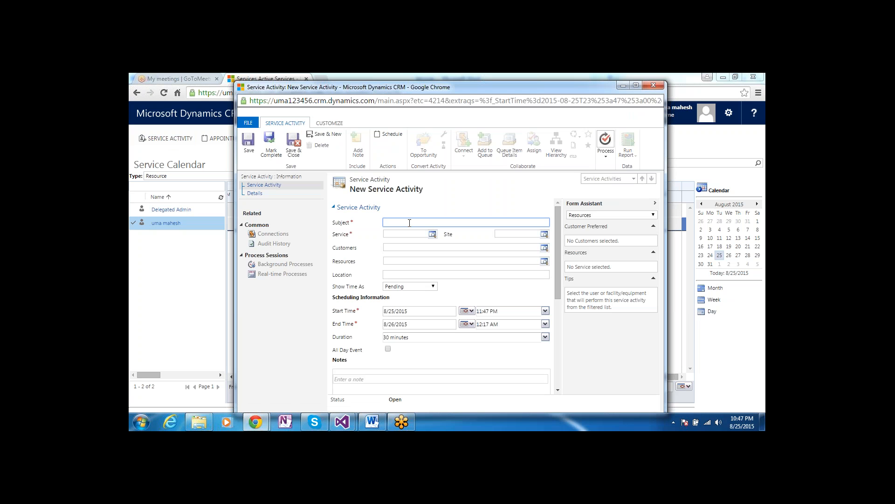
# Enter subject 'installation' and choose net work installation as the service
pyautogui.write('installation')
pyautogui.click(432, 234)
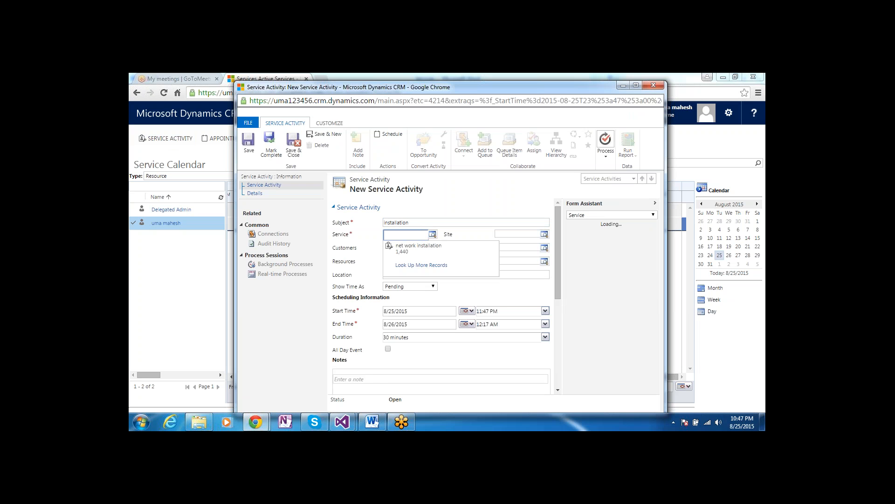
pyautogui.click(440, 250)
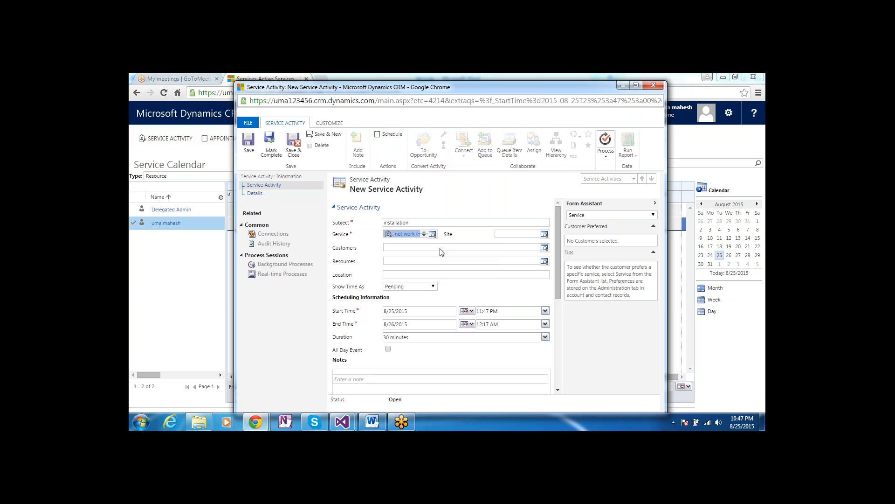
# Leave Site empty, set test1234 as the customer, and maximize the activity form
pyautogui.click(545, 234)
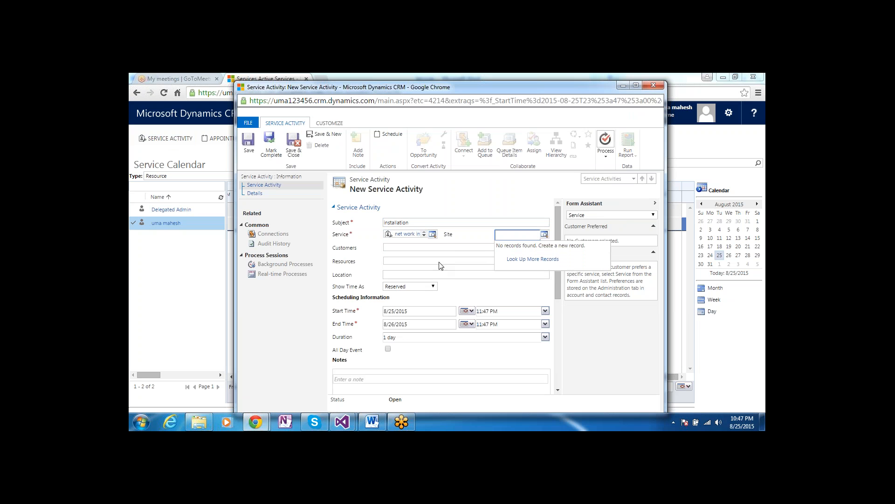
pyautogui.click(359, 261)
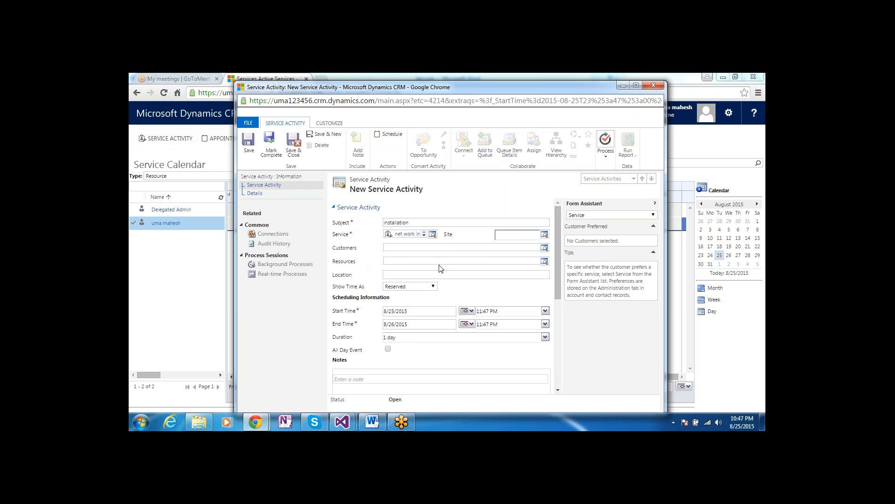
pyautogui.click(544, 248)
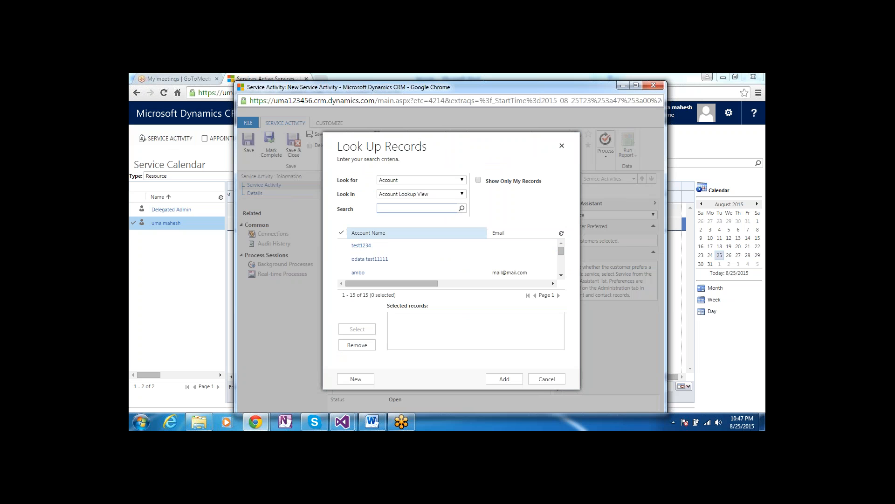
pyautogui.click(432, 245)
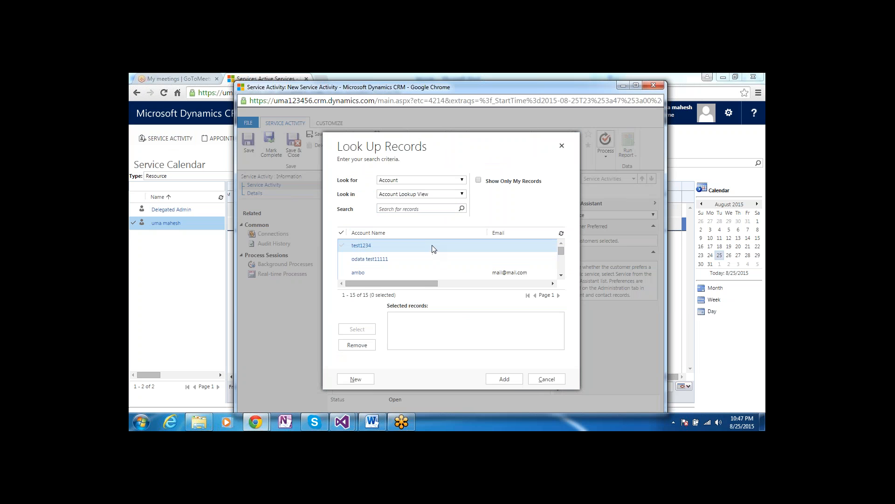
pyautogui.click(508, 381)
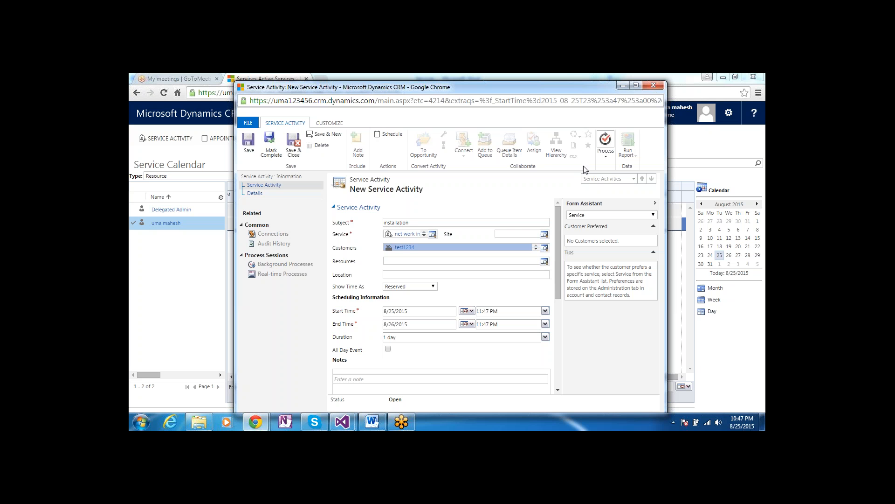
pyautogui.doubleClick(570, 86)
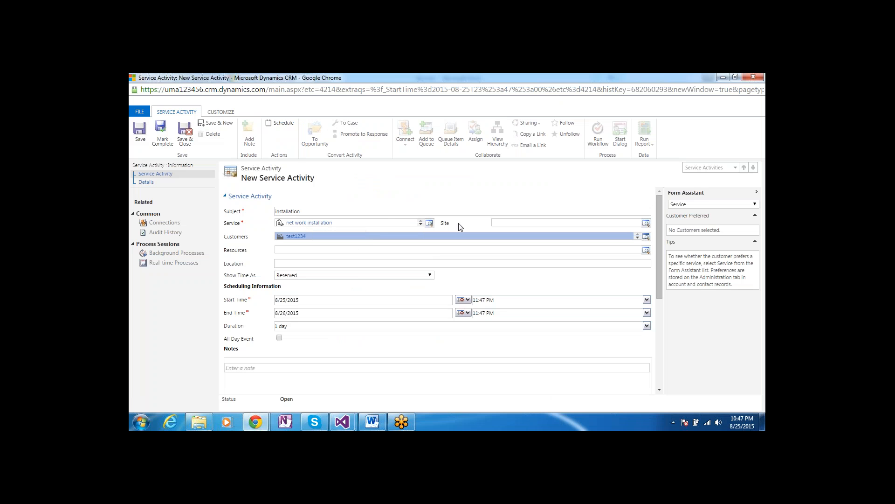
# Switch the Form Assistant view to Resources with focus in the Resources field
pyautogui.click(373, 252)
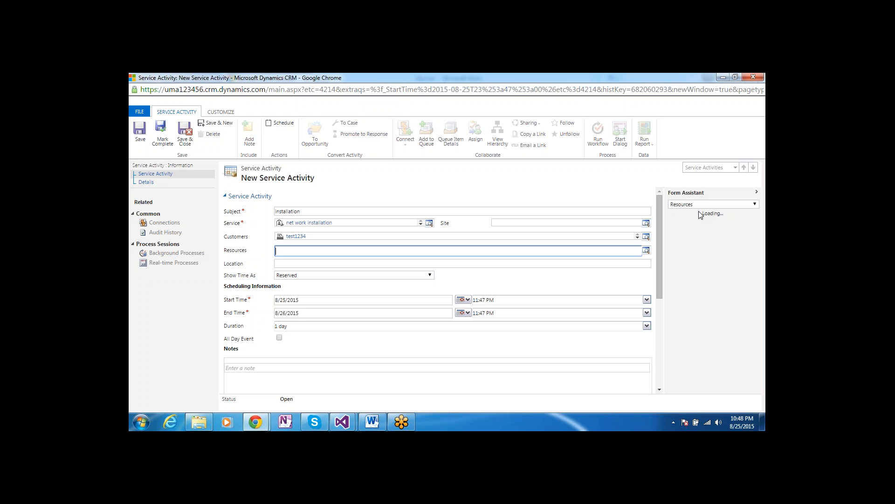
pyautogui.click(748, 201)
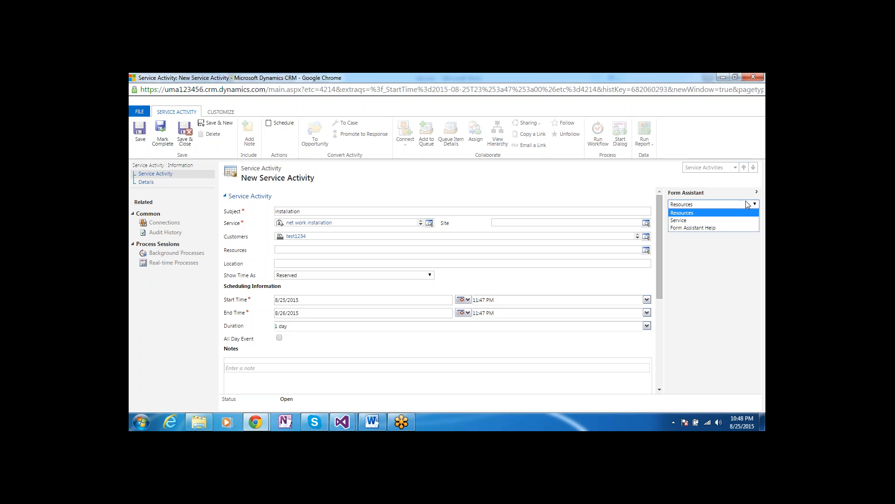
pyautogui.click(706, 214)
pyautogui.click(703, 239)
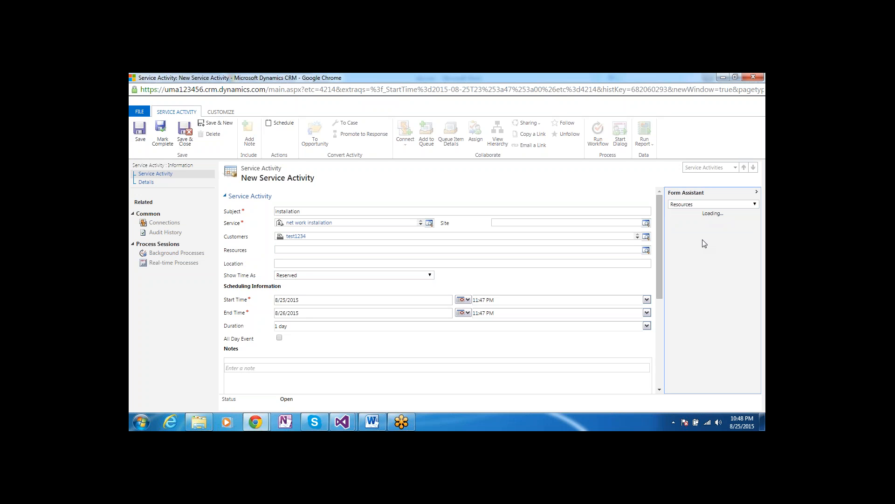
pyautogui.click(597, 242)
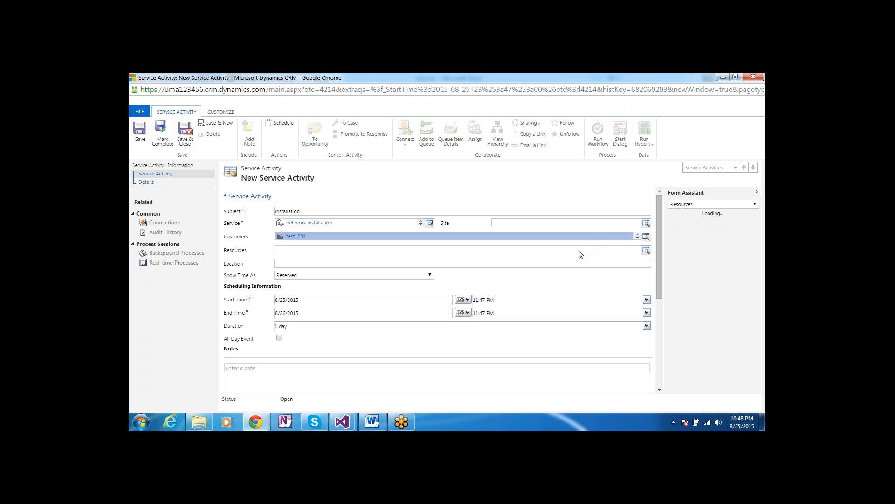
pyautogui.click(579, 251)
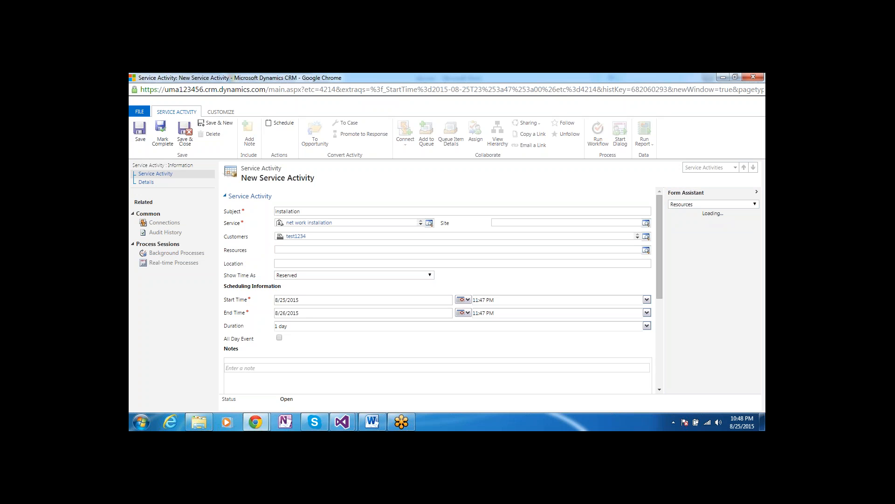
pyautogui.click(360, 253)
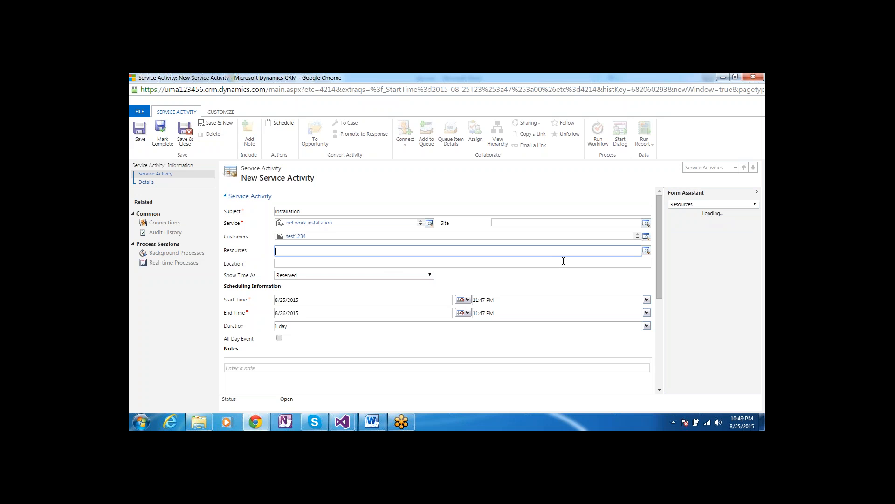
# Look up users for the Resources field and tick the only listed user
pyautogui.click(646, 250)
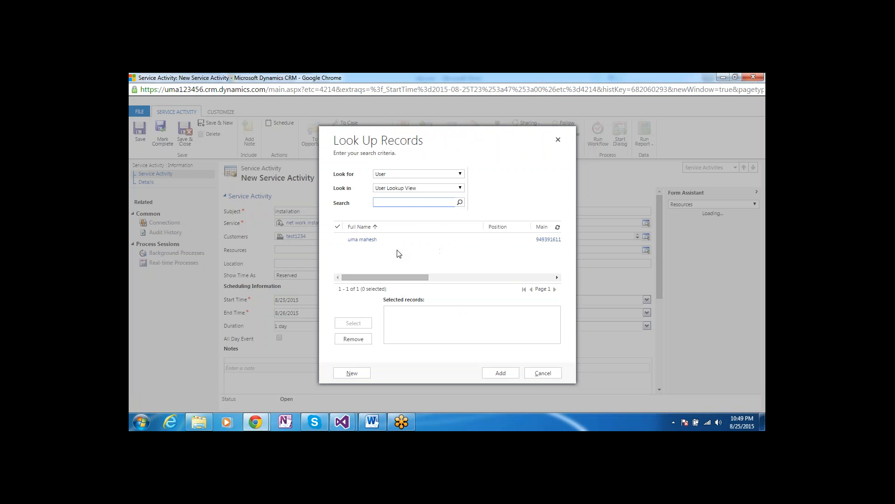
pyautogui.click(417, 239)
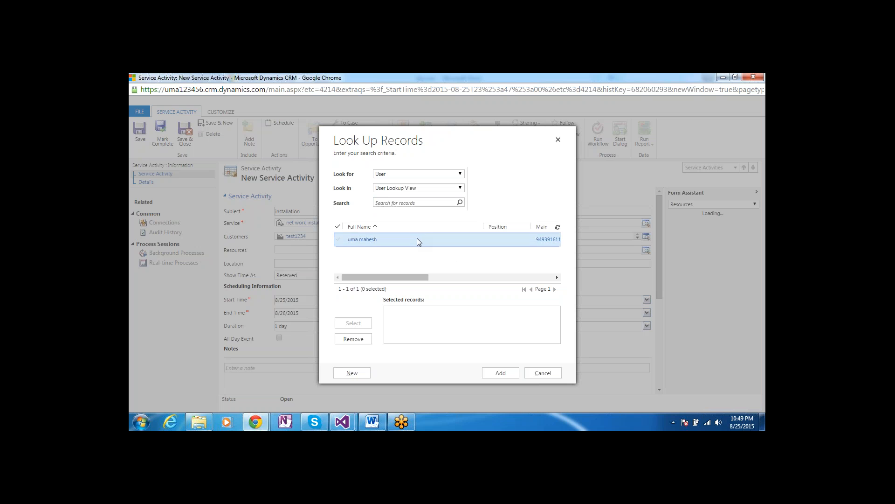
# Add the user as resource, dismiss the script error, and save the installation activity
pyautogui.click(504, 374)
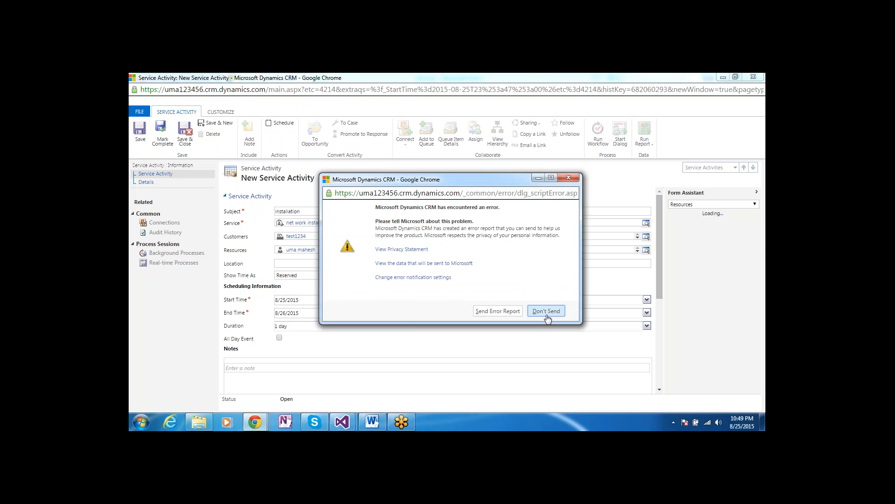
pyautogui.click(544, 309)
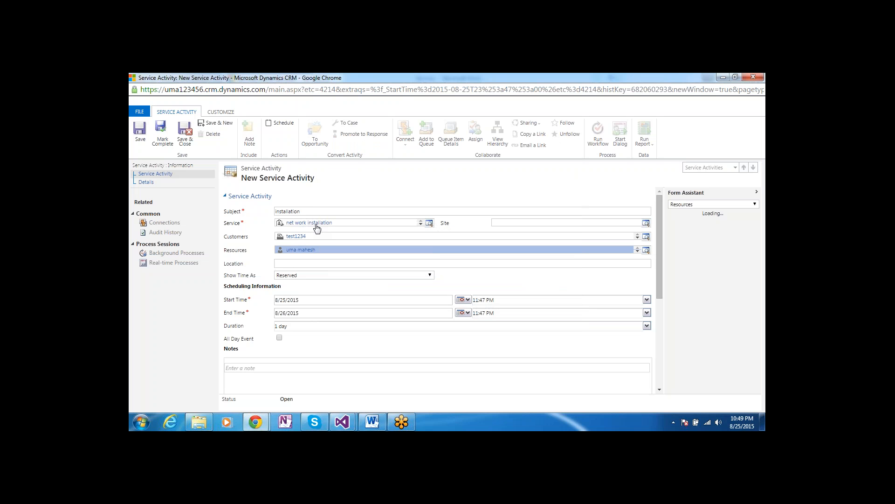
pyautogui.click(322, 263)
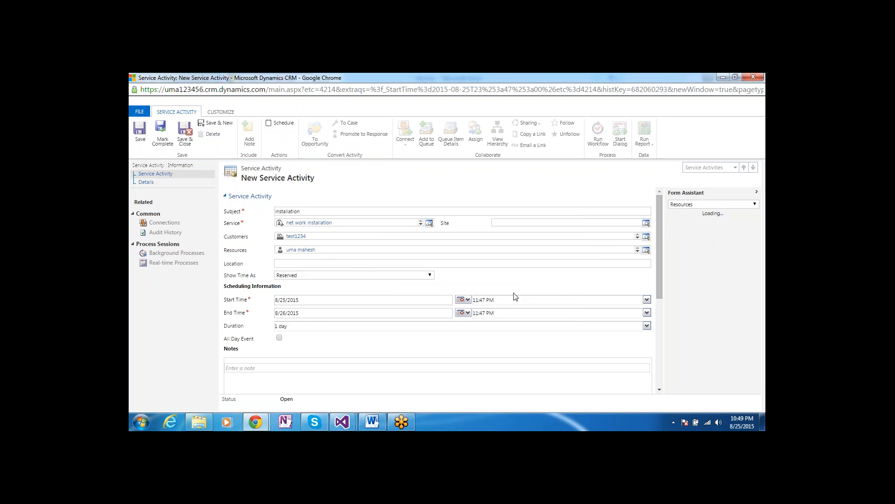
pyautogui.click(475, 265)
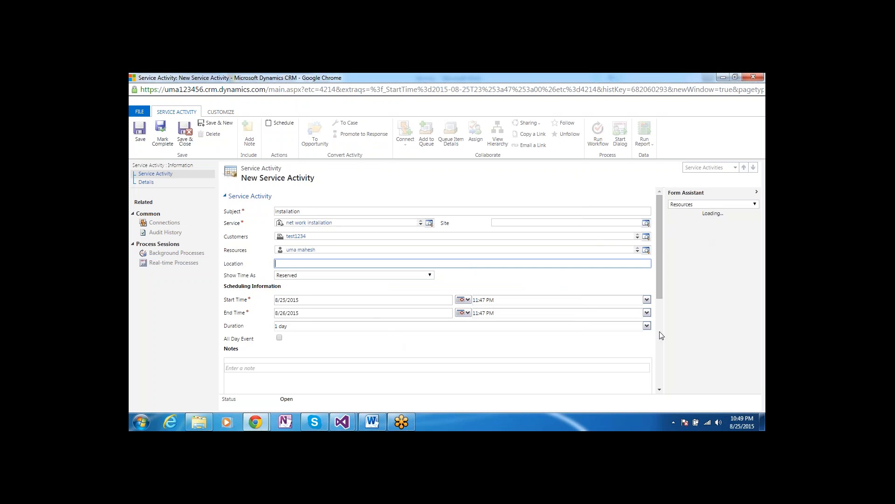
pyautogui.click(659, 344)
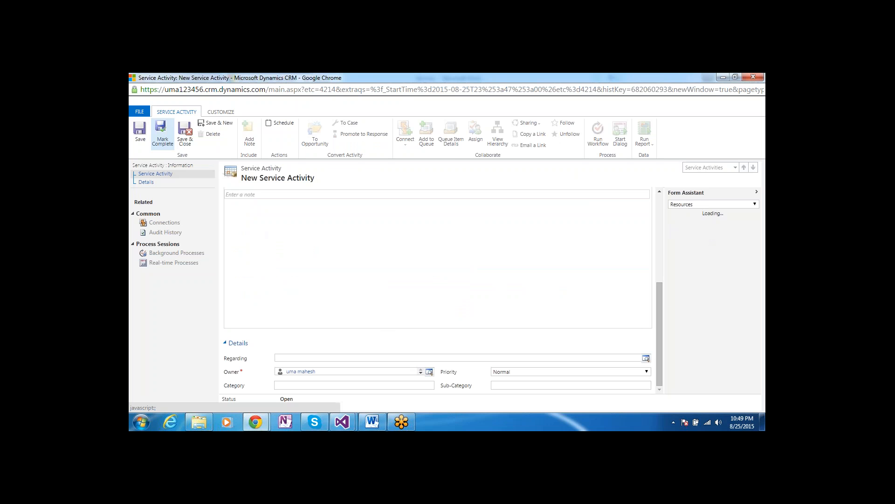
pyautogui.click(140, 139)
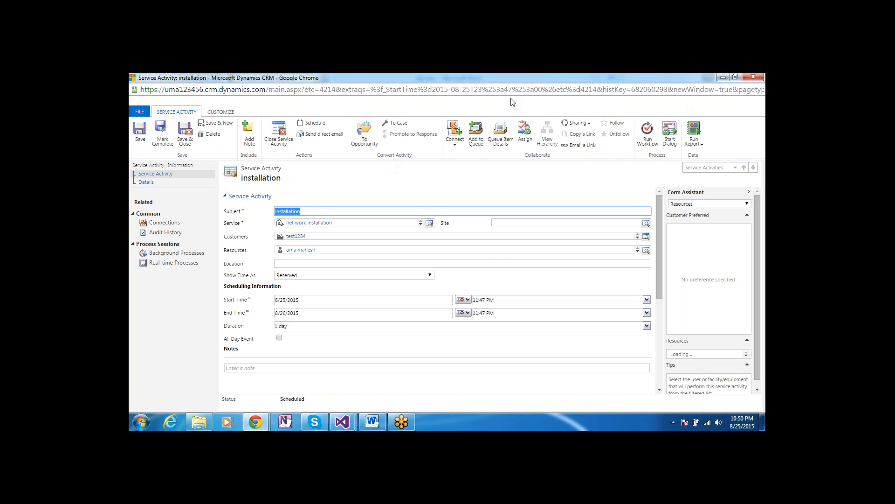
pyautogui.doubleClick(549, 79)
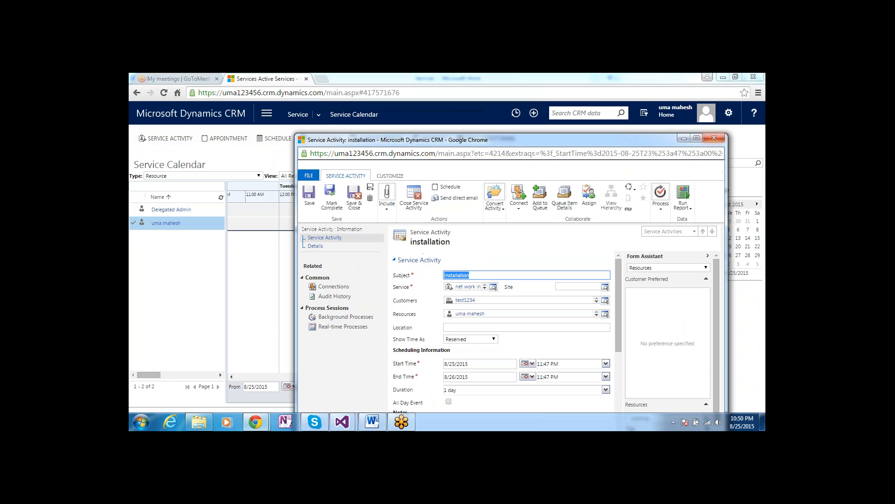
pyautogui.click(714, 138)
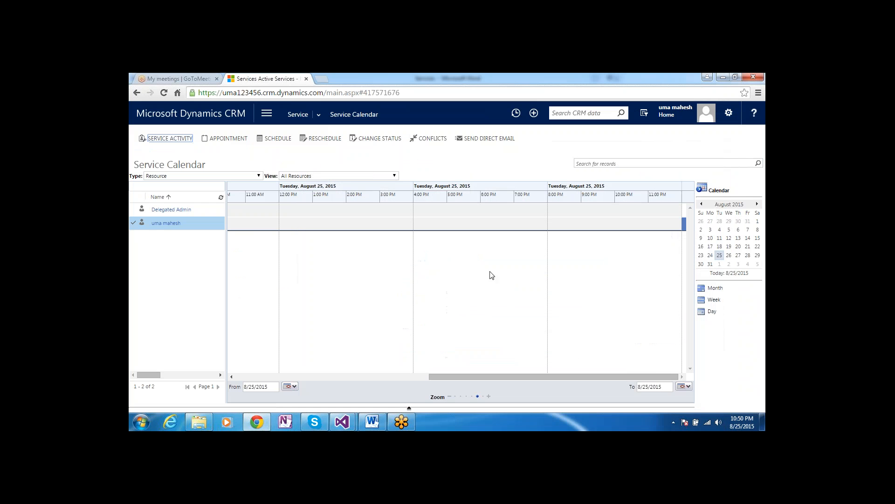
pyautogui.click(405, 94)
pyautogui.press('Return')
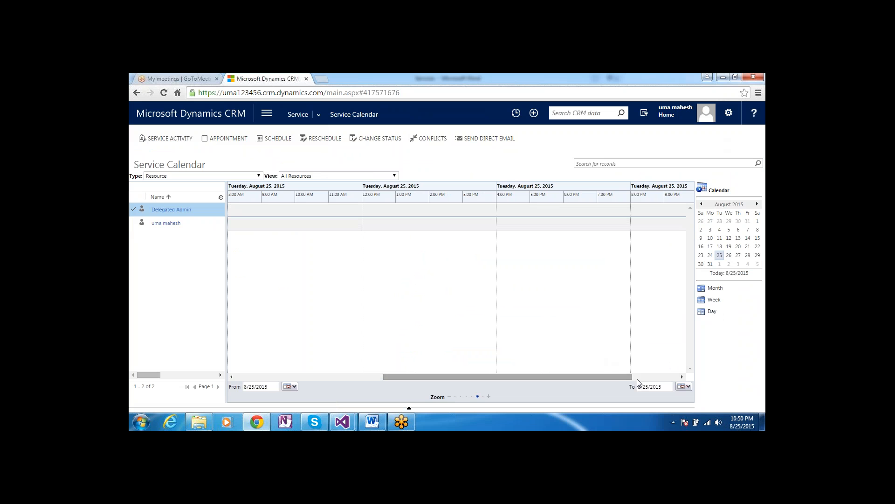
pyautogui.click(682, 378)
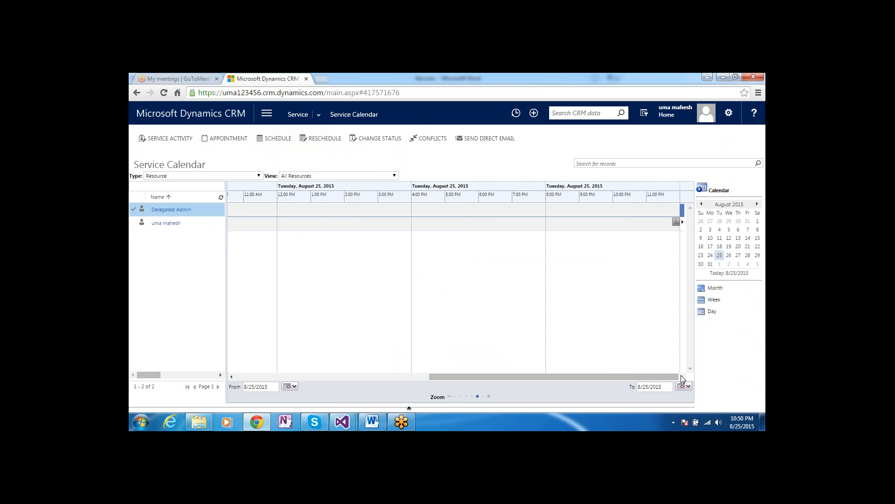
pyautogui.click(677, 223)
pyautogui.doubleClick(677, 222)
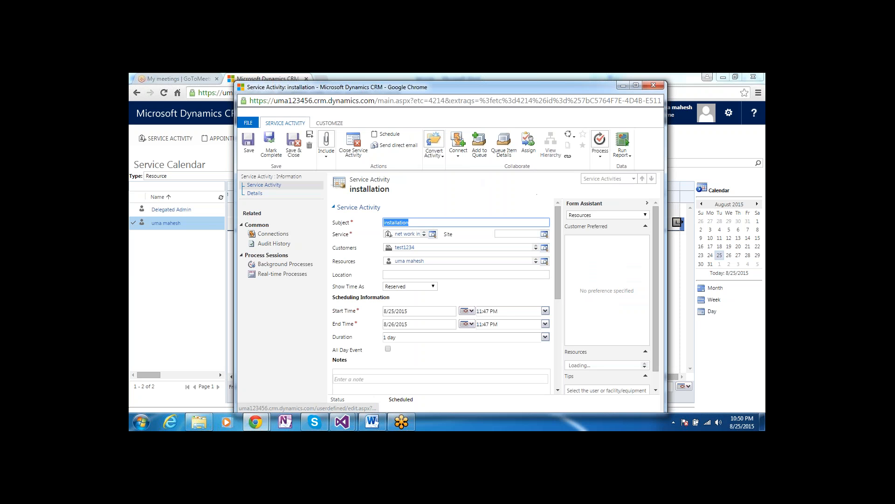
pyautogui.click(506, 222)
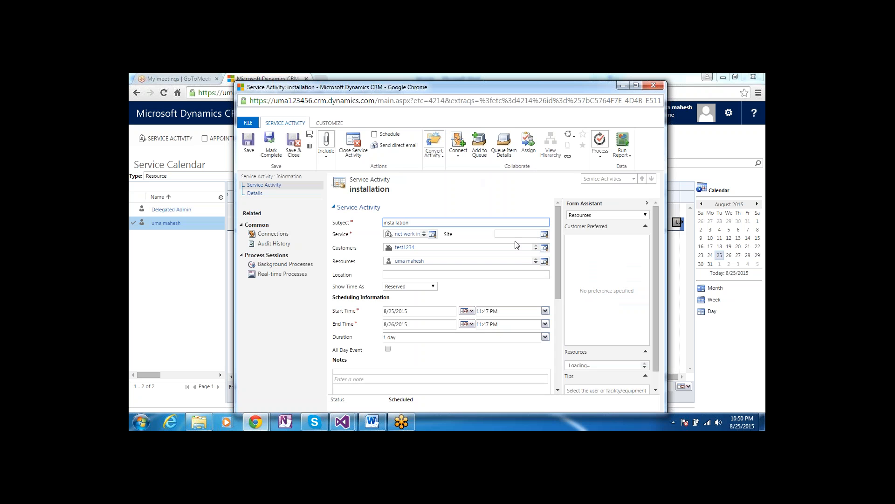
pyautogui.moveTo(558, 89); pyautogui.dragTo(481, 117)
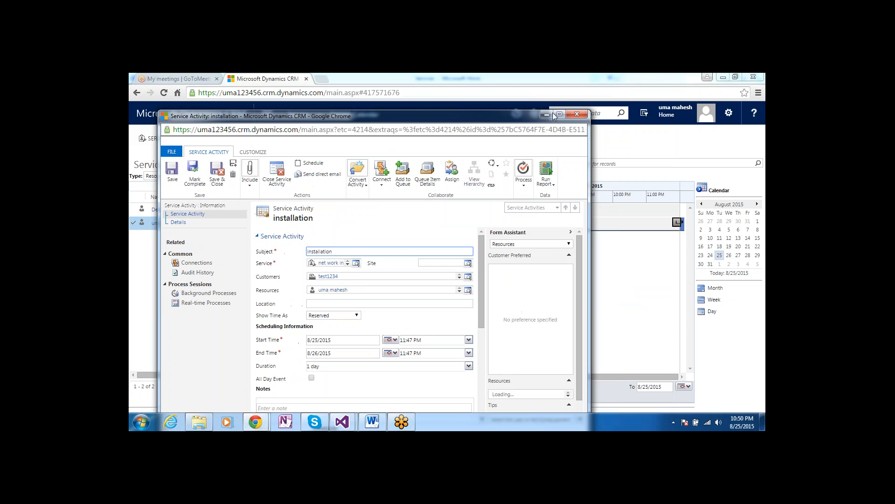
pyautogui.click(579, 115)
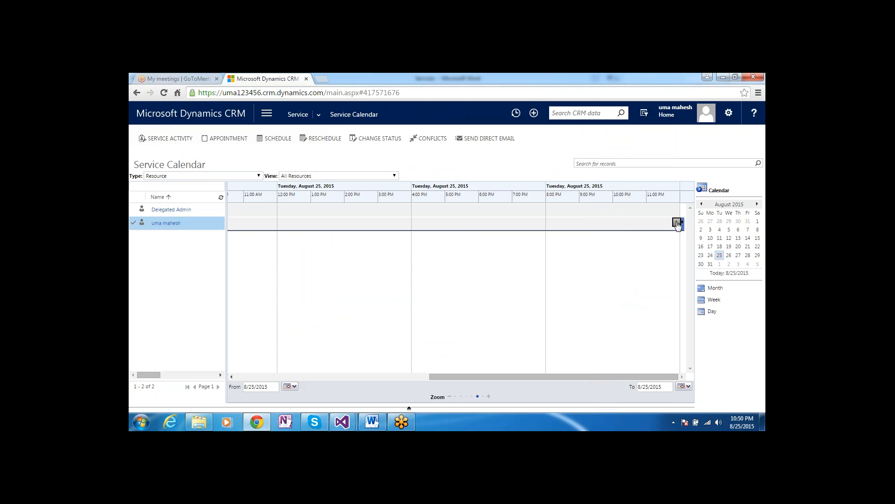
pyautogui.moveTo(678, 226)
pyautogui.doubleClick(677, 223)
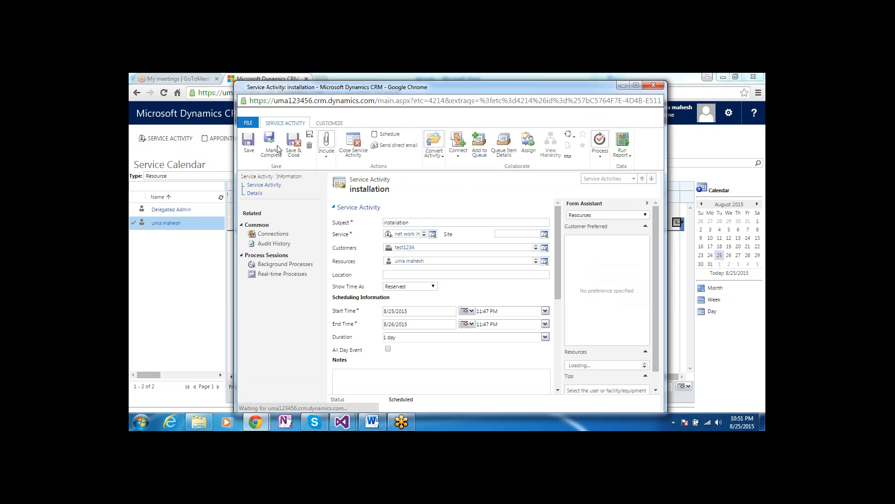
# Mark the installation service activity complete, returning to the Service Calendar
pyautogui.click(271, 148)
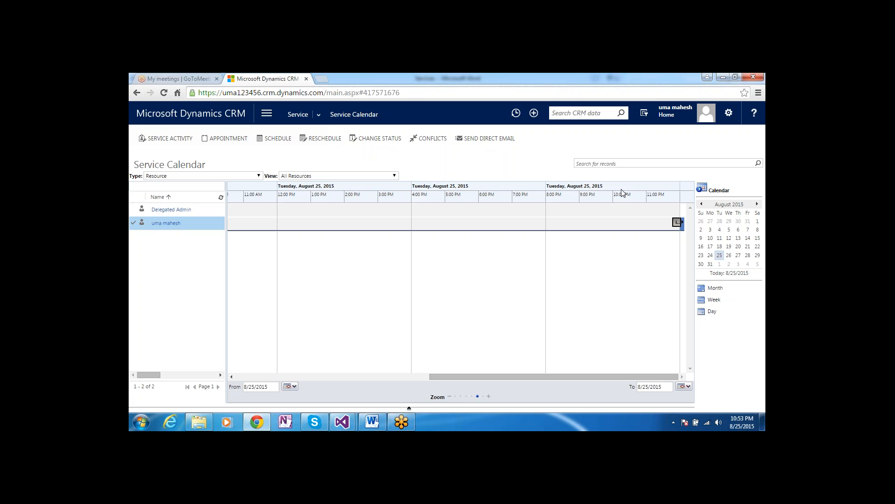
# Navigate through the Service area to the My Active Cases list
pyautogui.click(277, 119)
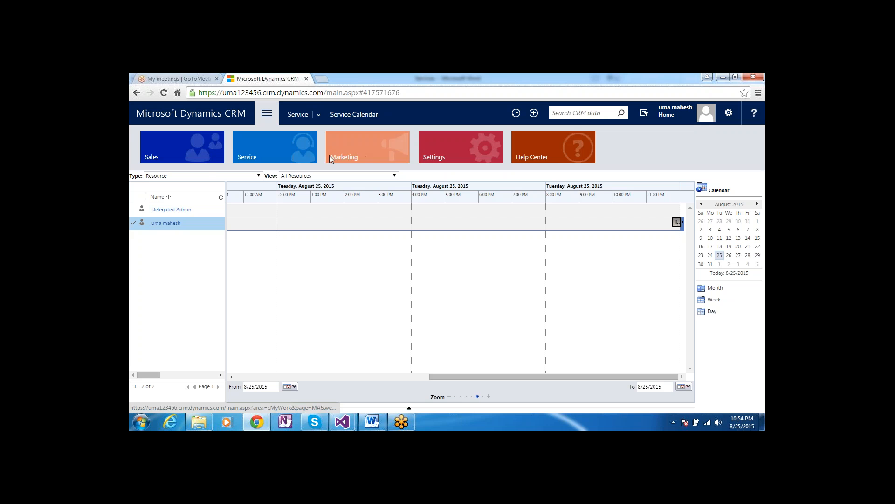
pyautogui.click(261, 158)
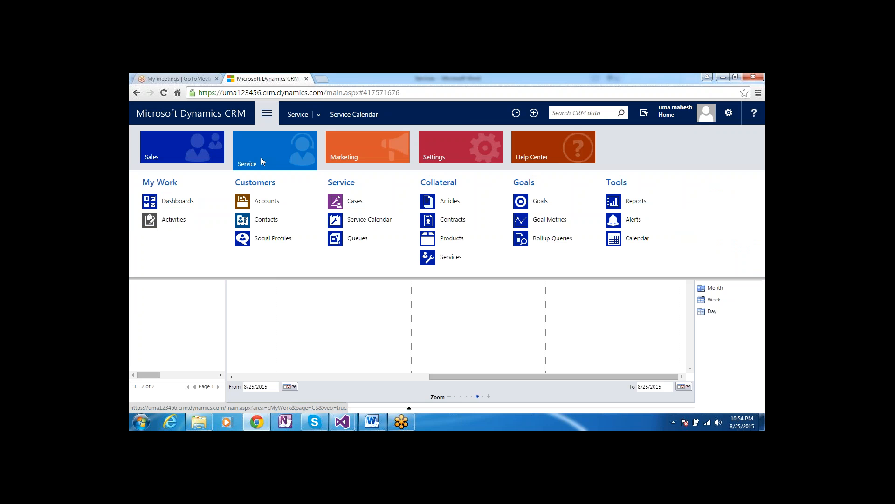
pyautogui.click(338, 202)
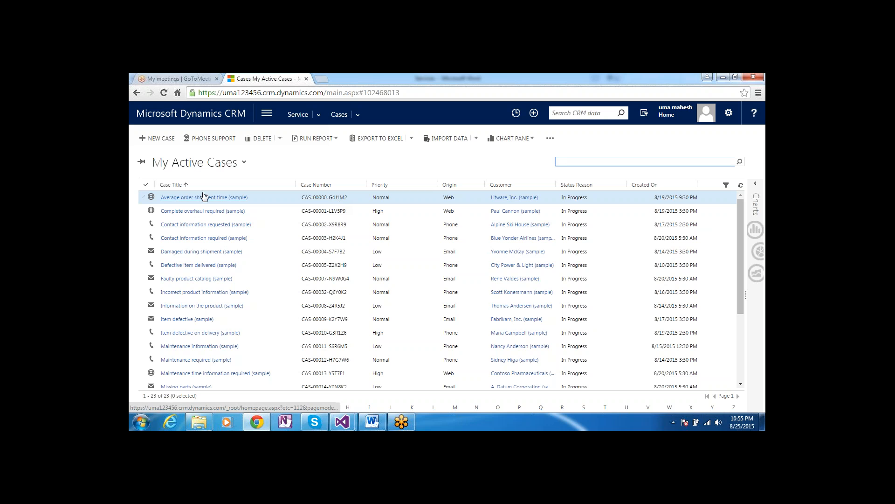
# Start a new case record from the Cases command bar
pyautogui.click(161, 138)
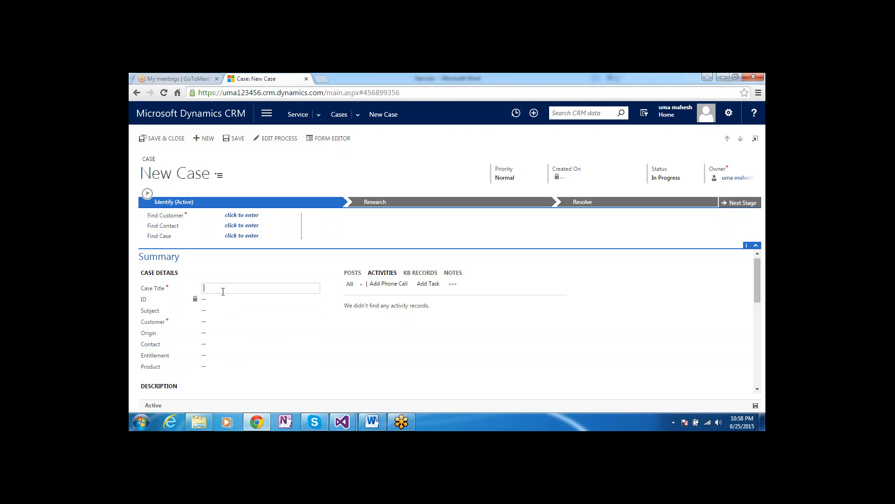
# Title the case 'test' and set A. Datum Corporation (sample) as the customer
pyautogui.write('test')
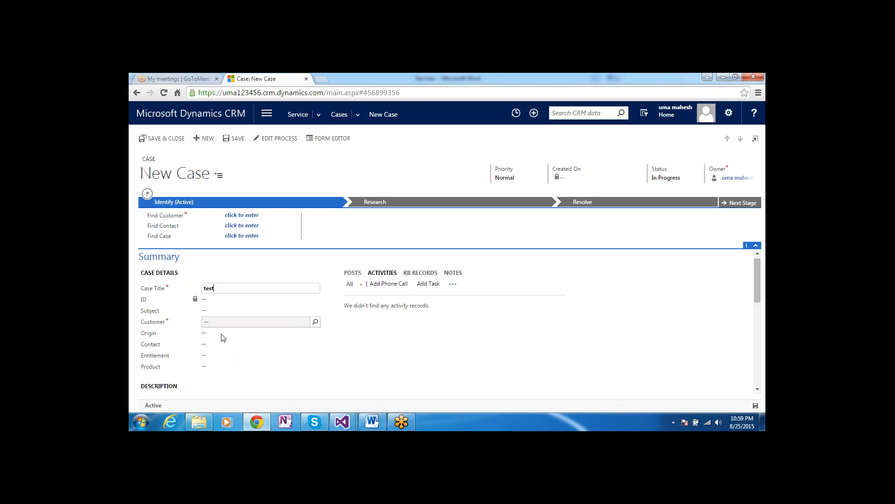
pyautogui.click(220, 321)
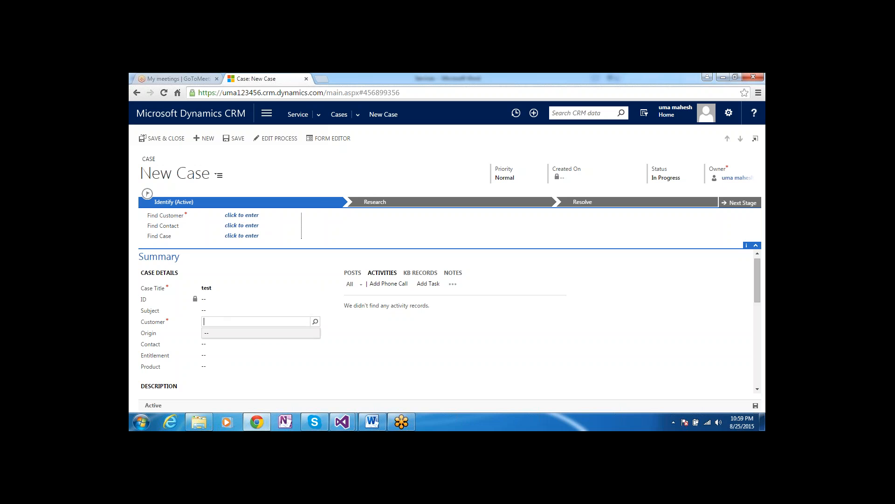
pyautogui.click(316, 322)
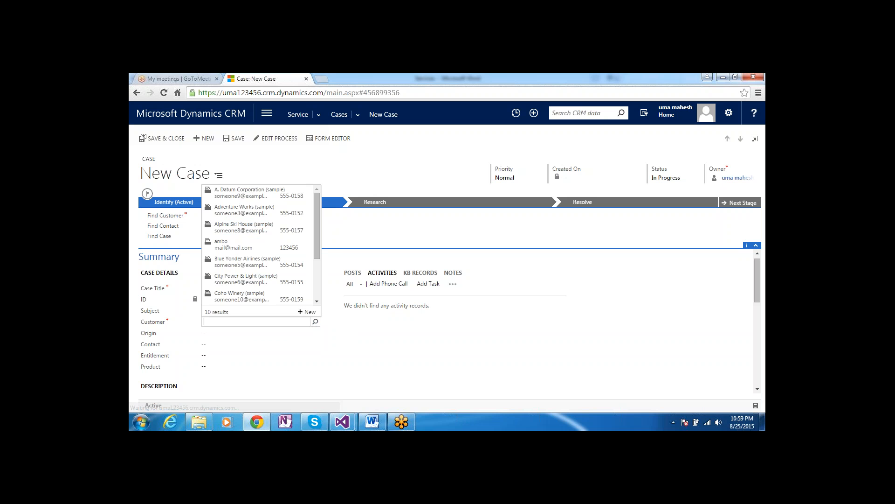
pyautogui.click(279, 194)
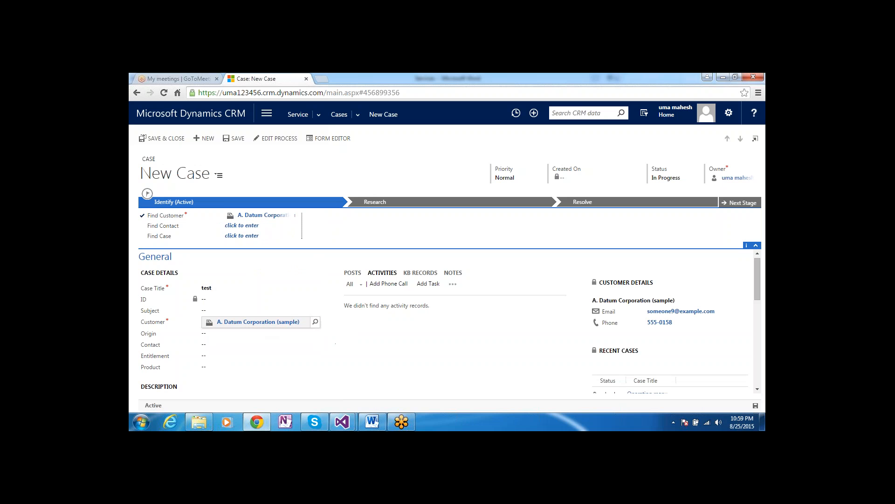
# Set the case origin to Phone, leaving contact, entitlement and product empty
pyautogui.click(242, 334)
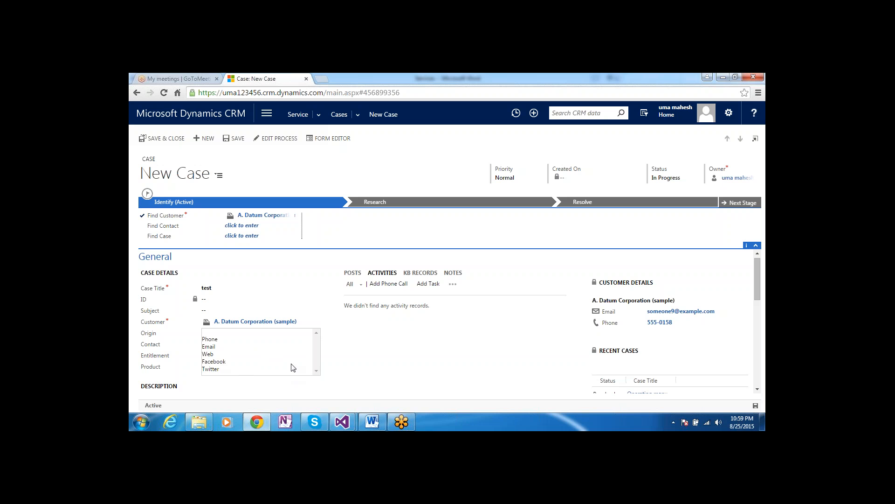
pyautogui.click(231, 341)
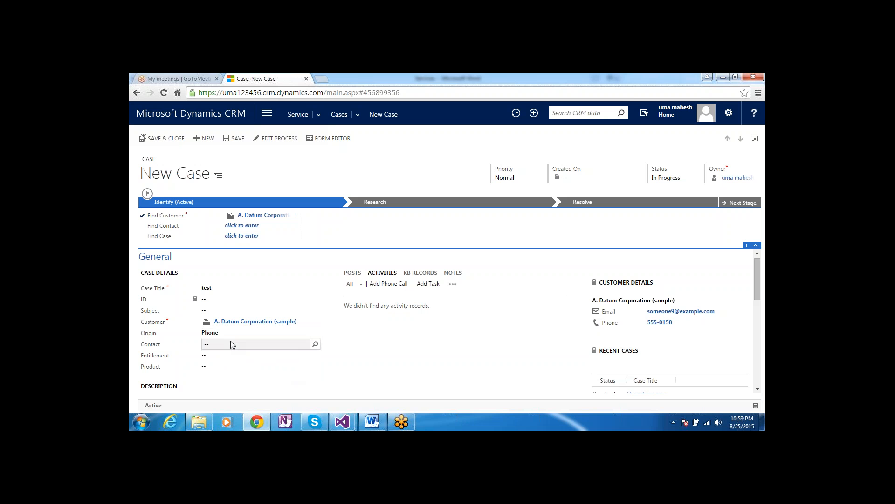
pyautogui.click(230, 344)
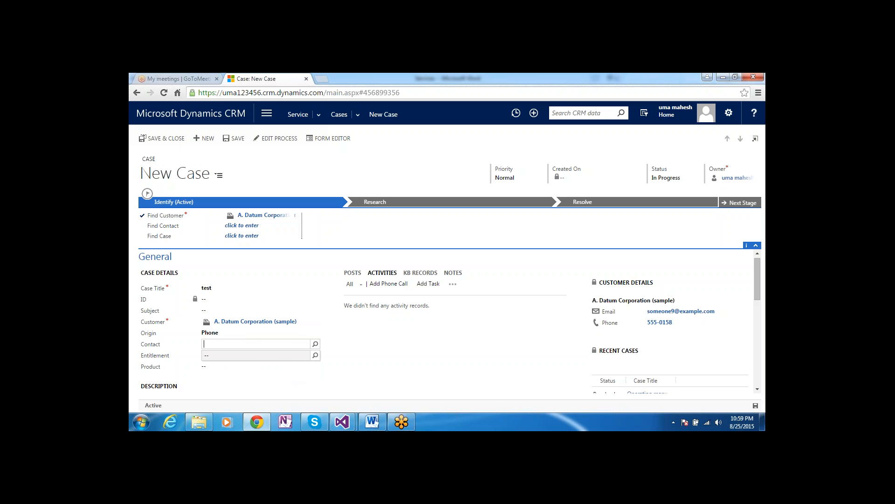
pyautogui.click(258, 361)
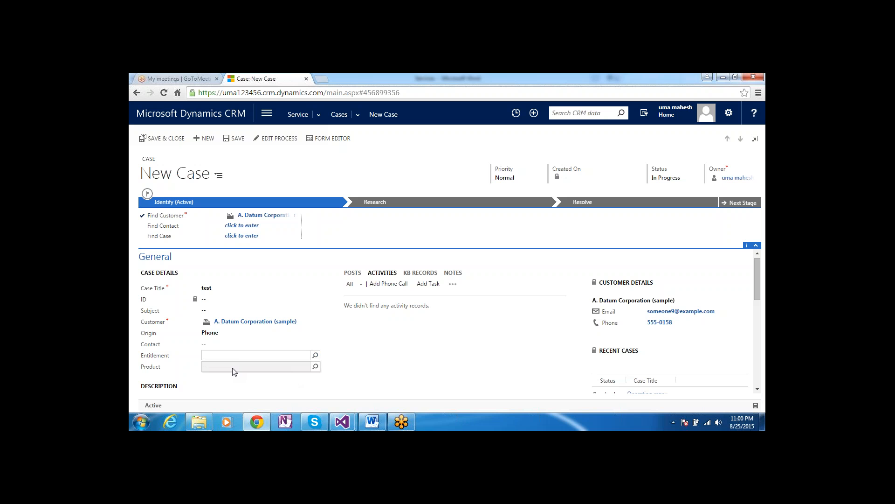
pyautogui.click(247, 368)
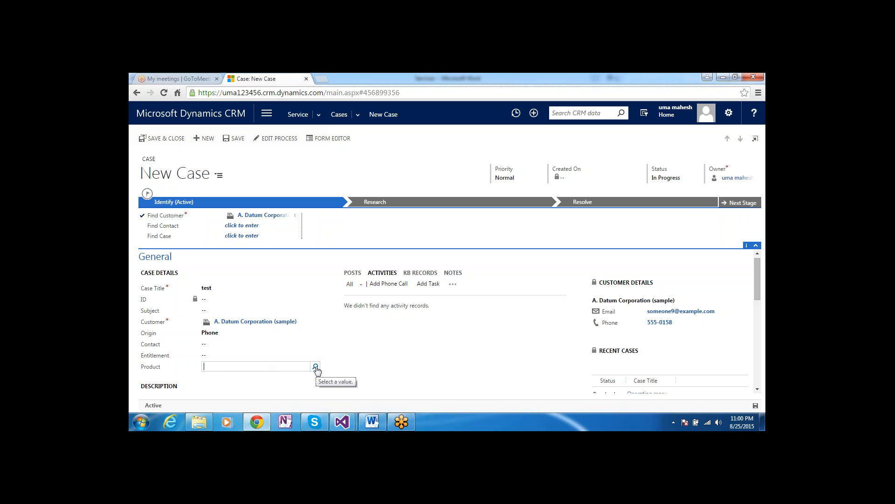
pyautogui.click(368, 369)
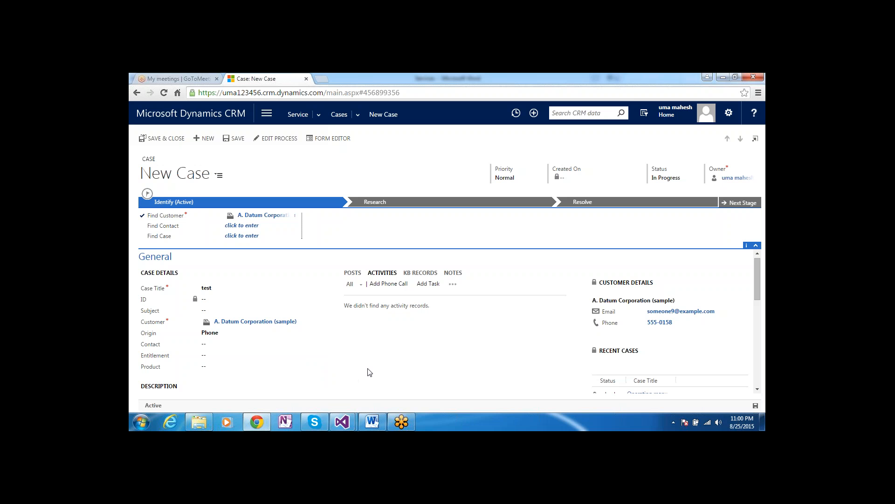
# Expand the Case Relationships section to show the empty Similar, Merged and Child Cases grids
pyautogui.click(757, 389)
pyautogui.click(757, 389)
pyautogui.click(757, 389)
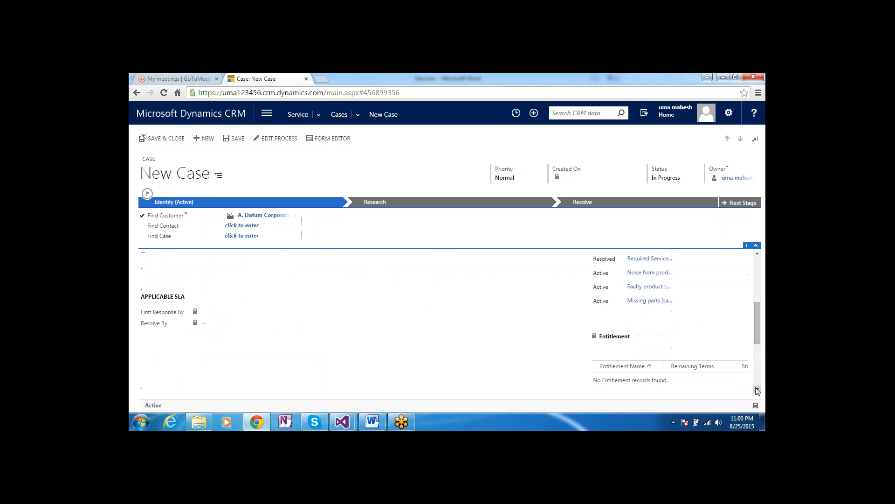
pyautogui.click(757, 389)
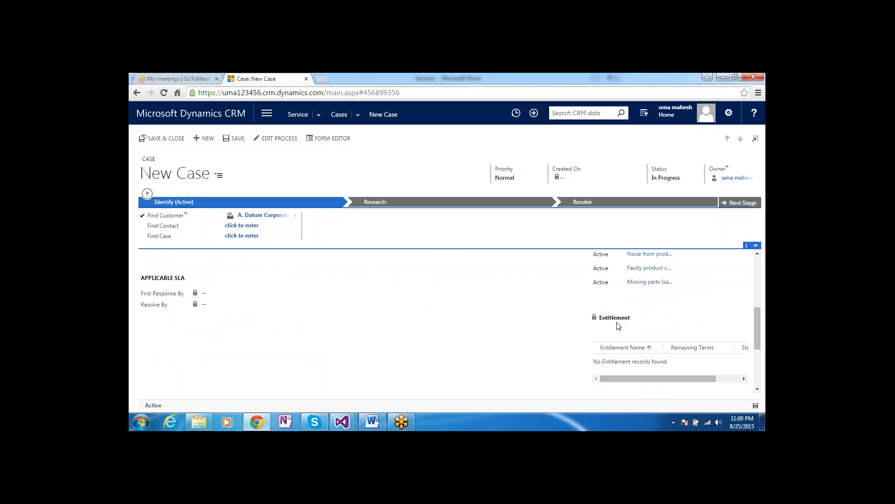
pyautogui.scroll(-5, 757, 390)
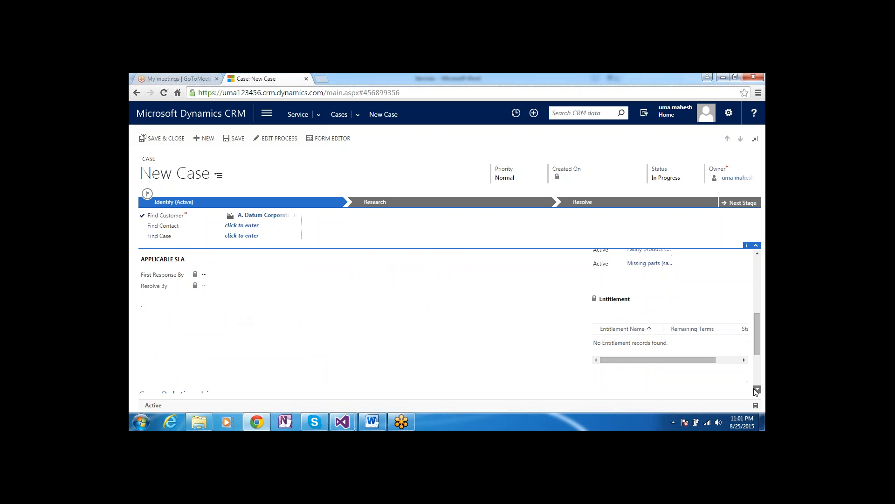
pyautogui.scroll(-2, 757, 392)
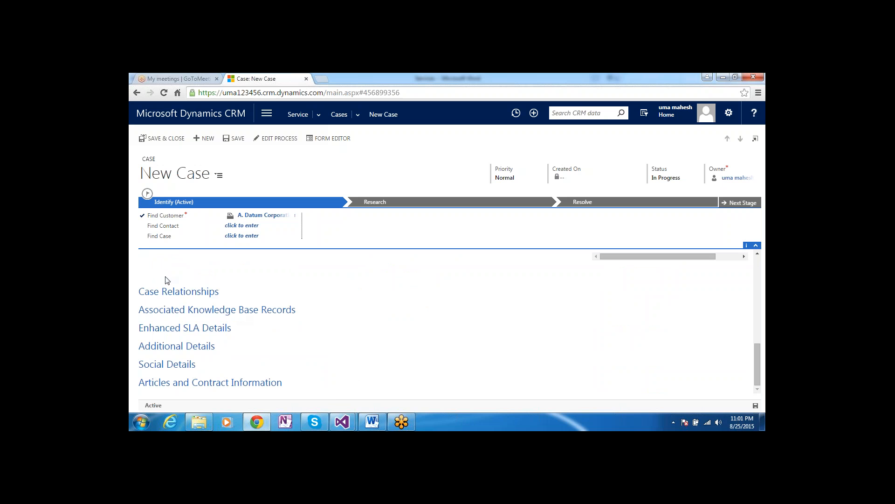
pyautogui.click(169, 293)
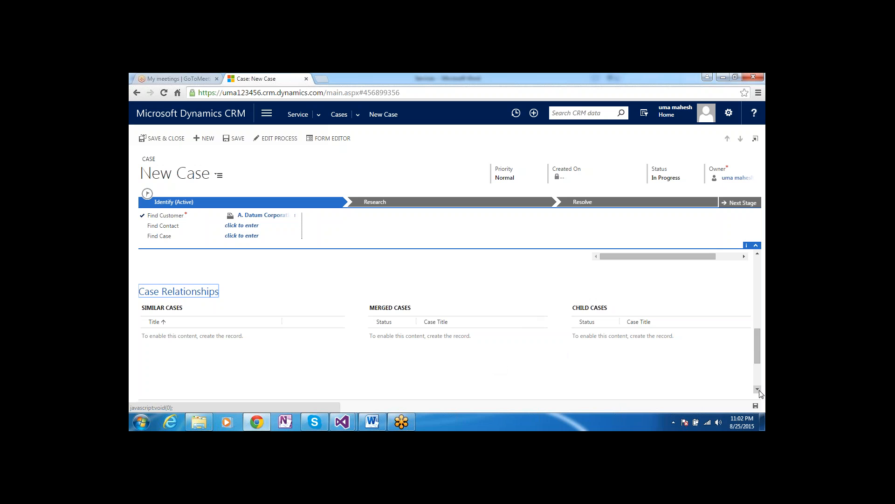
# Expand Associated Knowledge Base Records to show its empty grid, then scroll further down the form
pyautogui.scroll(-3, 760, 393)
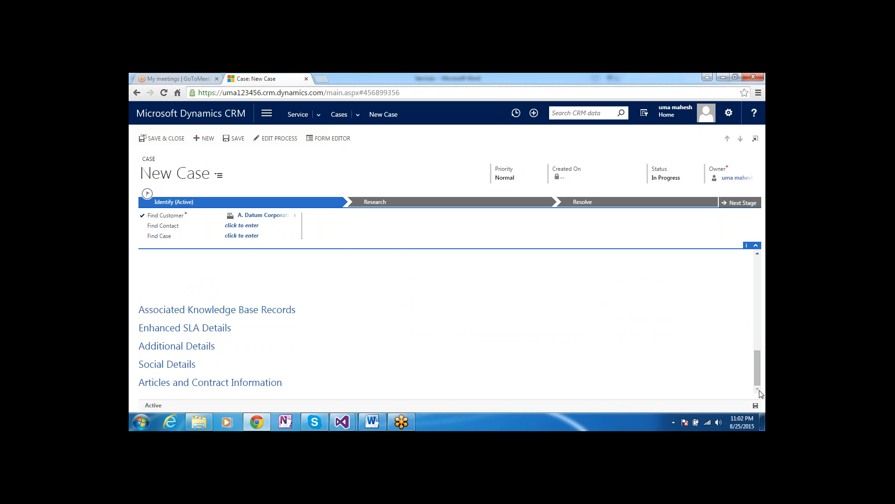
pyautogui.click(200, 311)
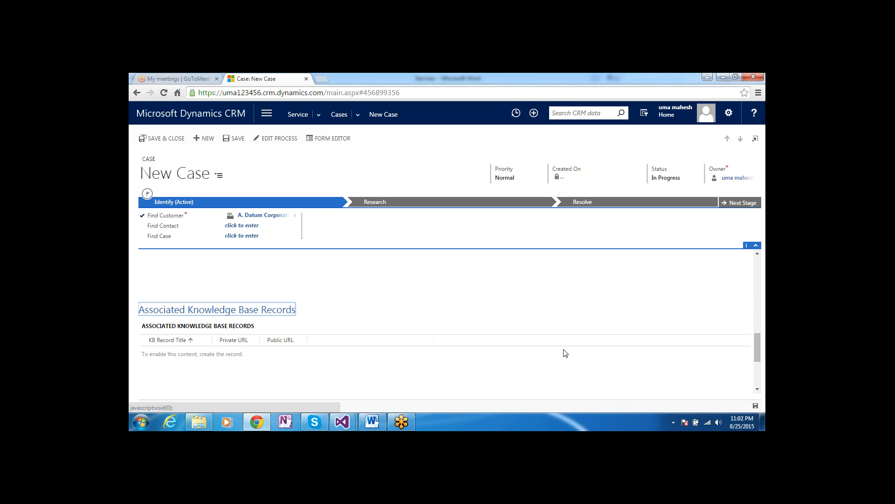
pyautogui.click(758, 389)
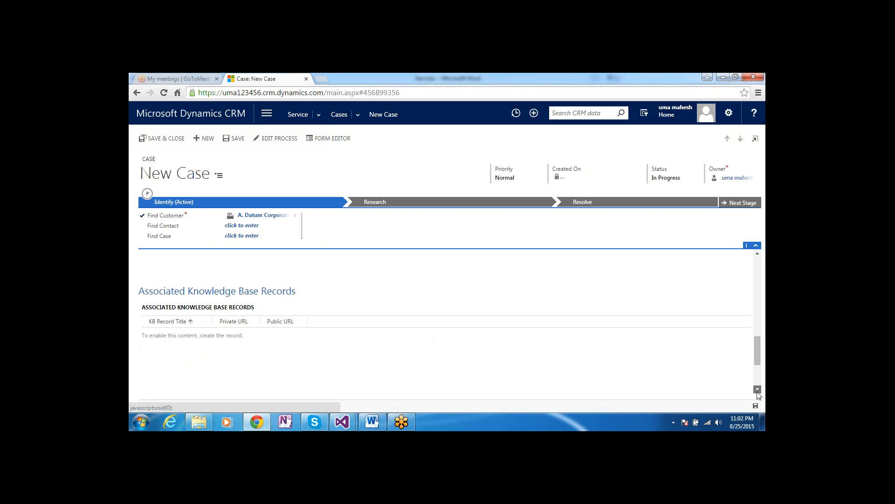
pyautogui.click(758, 389)
pyautogui.click(757, 389)
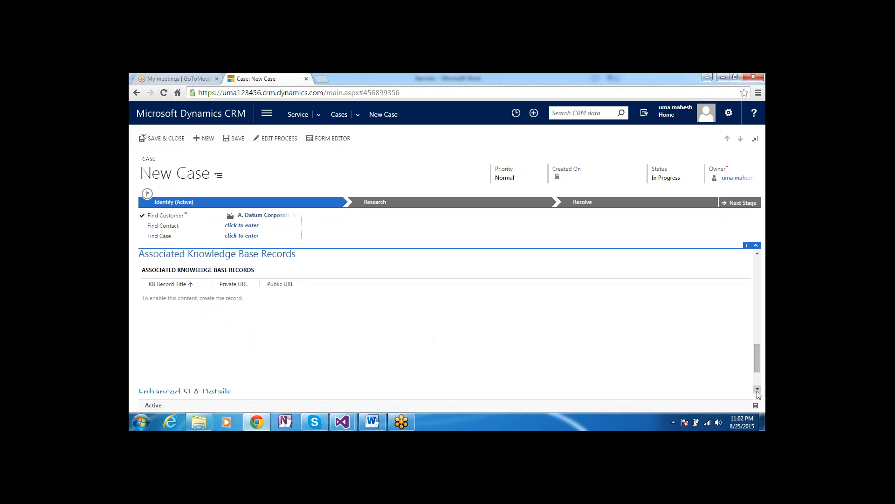
pyautogui.click(758, 391)
pyautogui.click(757, 391)
pyautogui.click(758, 391)
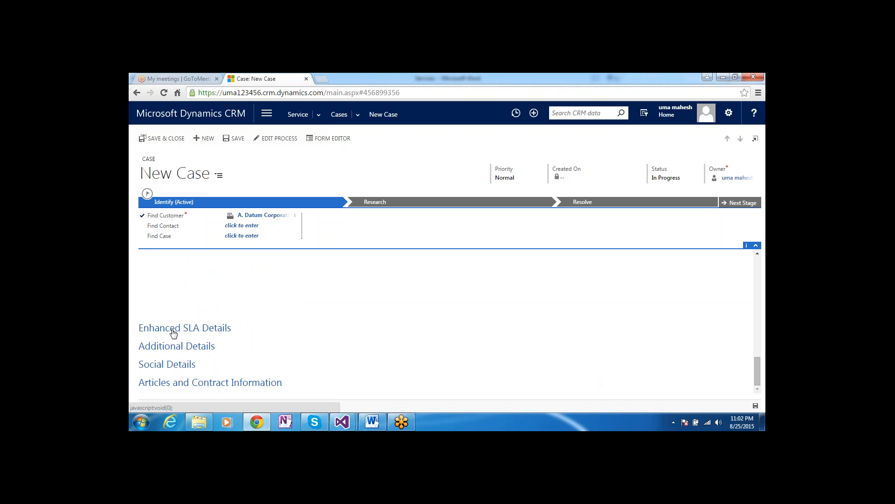
# Expand Additional Details and set the case Type to Question
pyautogui.click(172, 352)
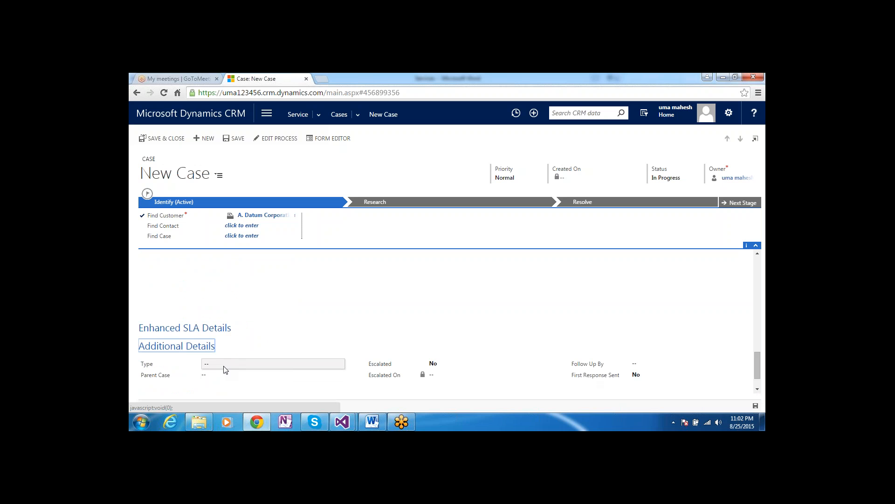
pyautogui.click(224, 368)
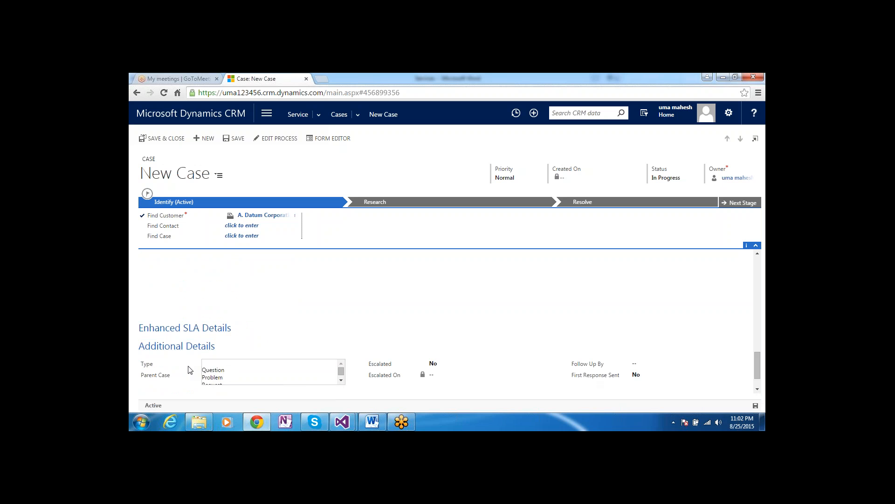
pyautogui.click(342, 380)
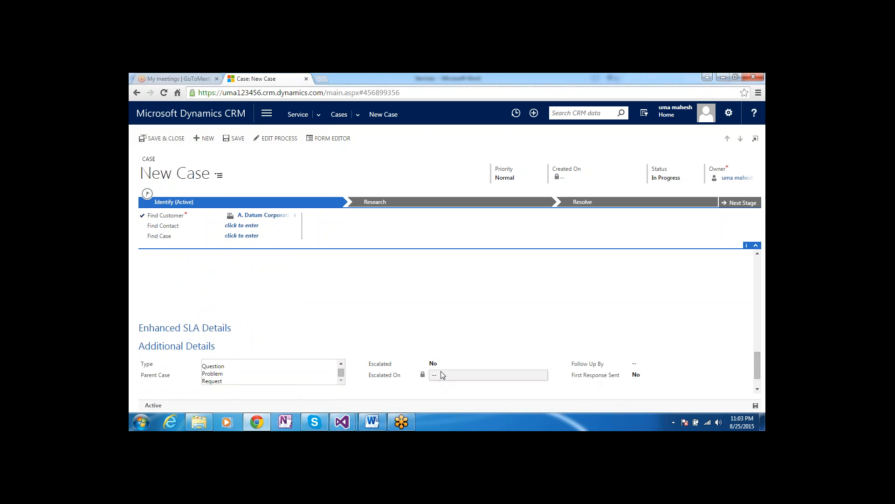
pyautogui.click(234, 367)
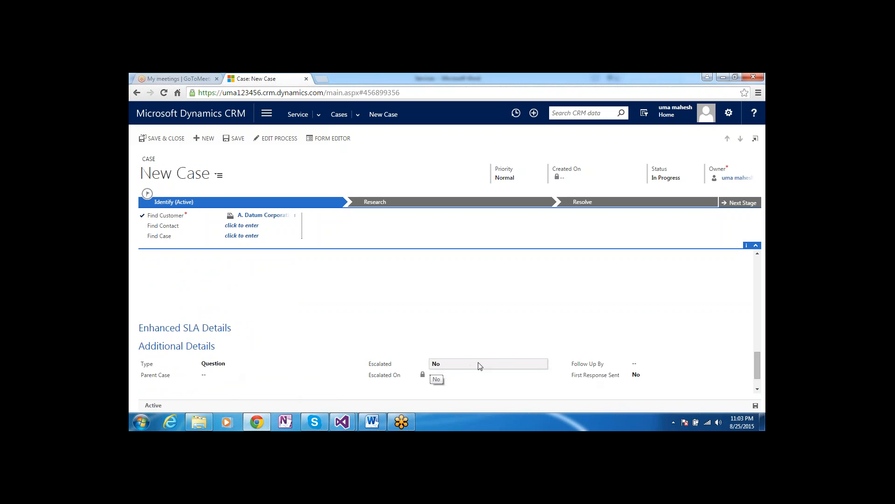
# Leave the Follow Up By date and Parent Case lookup empty
pyautogui.click(648, 365)
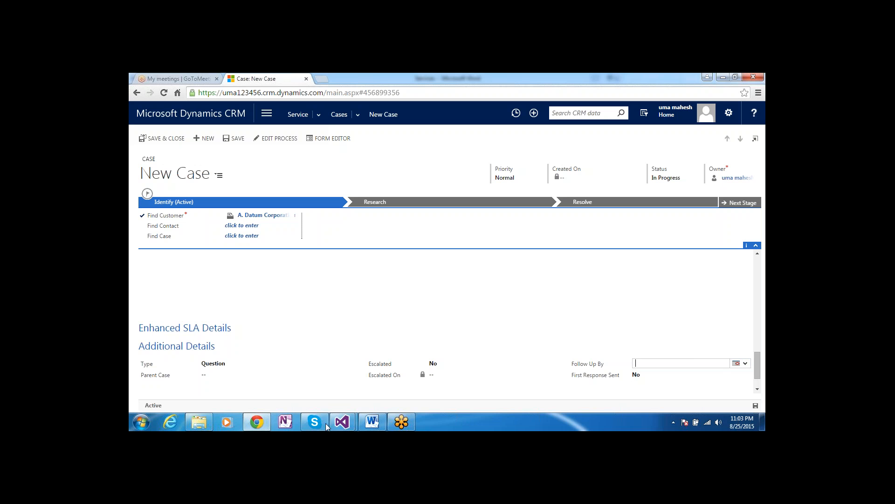
pyautogui.click(205, 374)
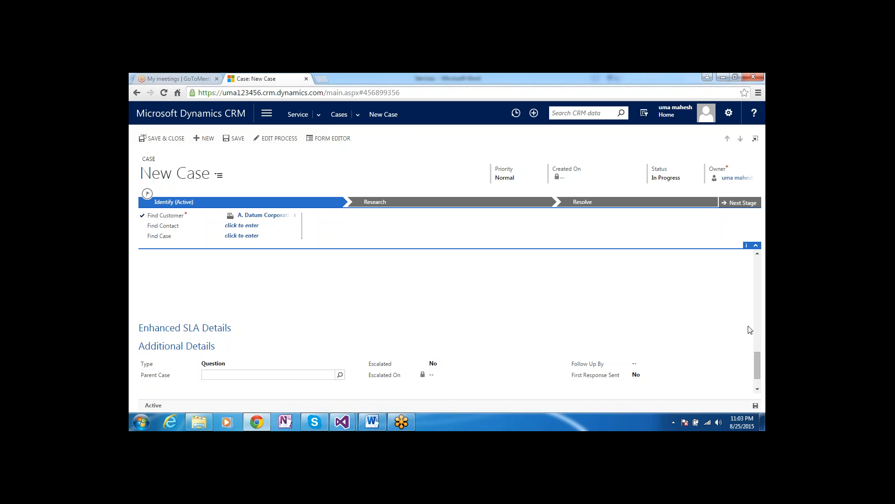
pyautogui.click(757, 390)
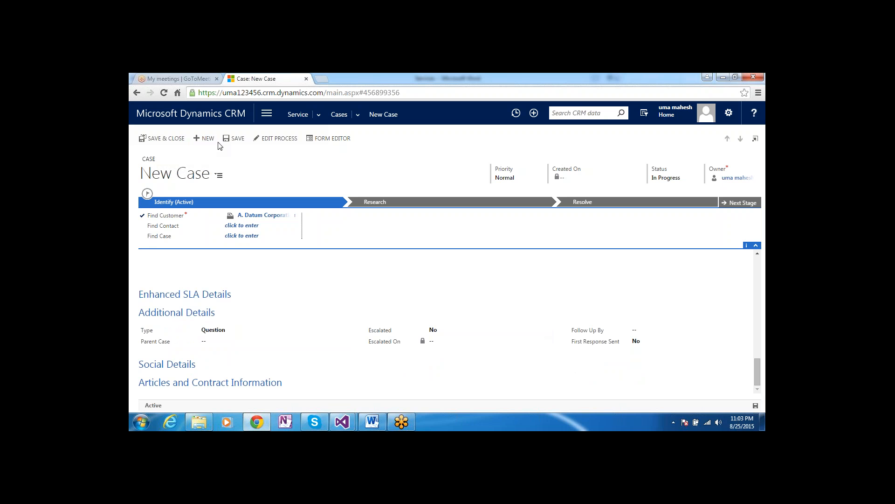
# Save the case 'test' to get its ID, check the Status choices, and view the Resolve stage steps
pyautogui.click(234, 142)
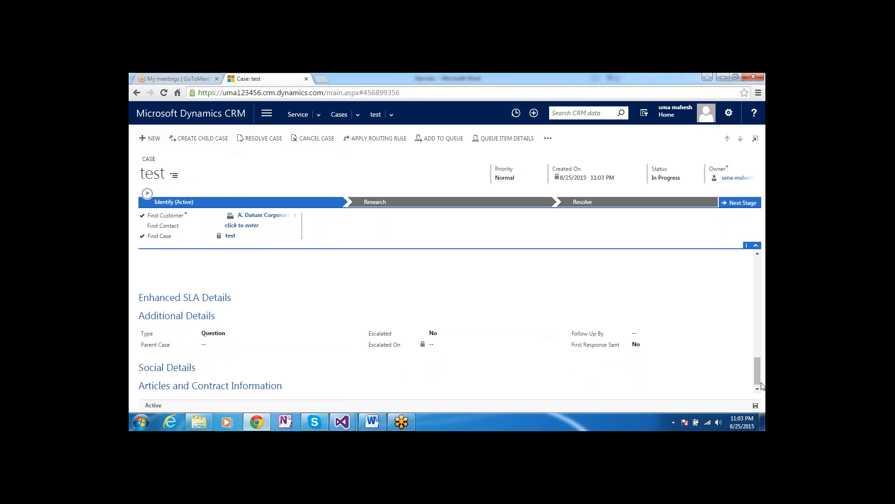
pyautogui.scroll(-3, 755, 308)
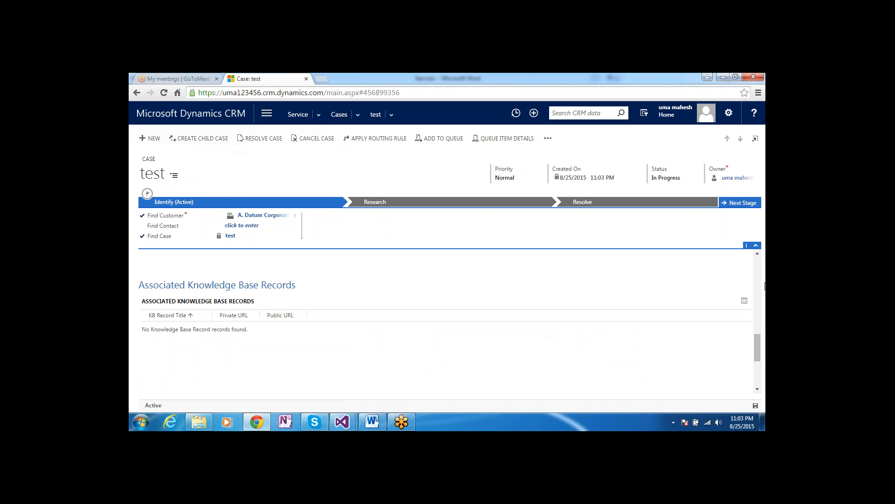
pyautogui.scroll(10, 762, 282)
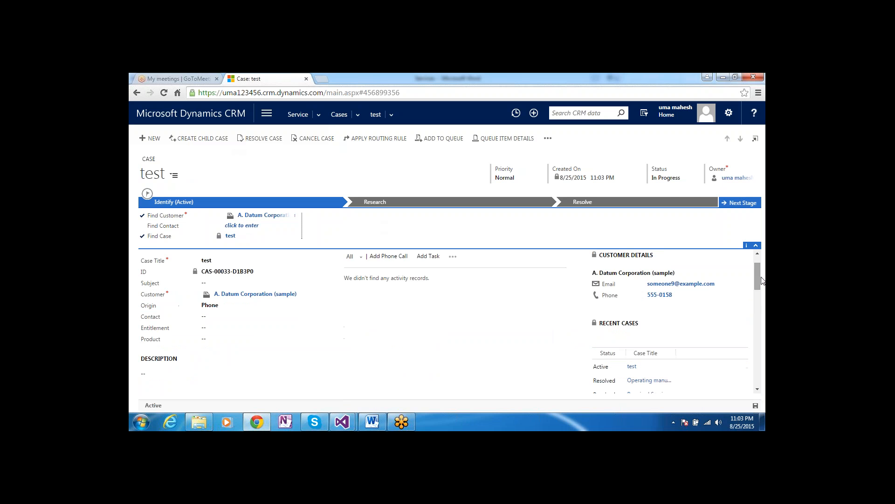
pyautogui.click(666, 180)
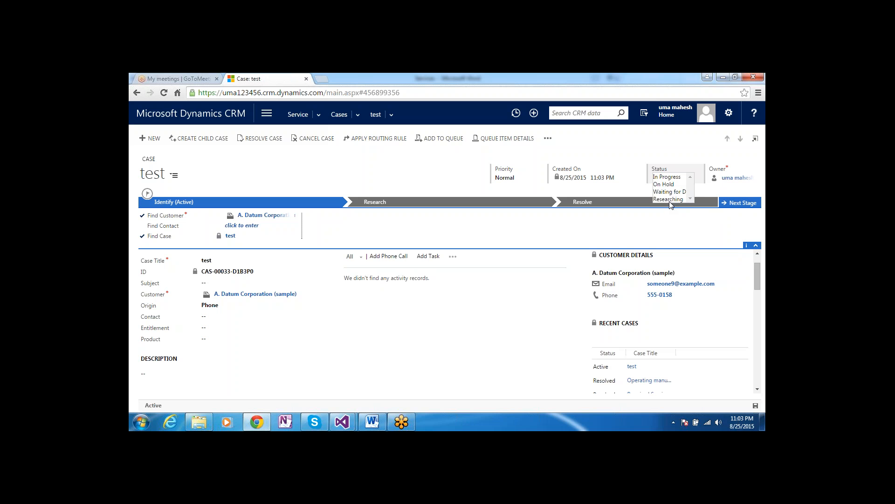
pyautogui.click(627, 198)
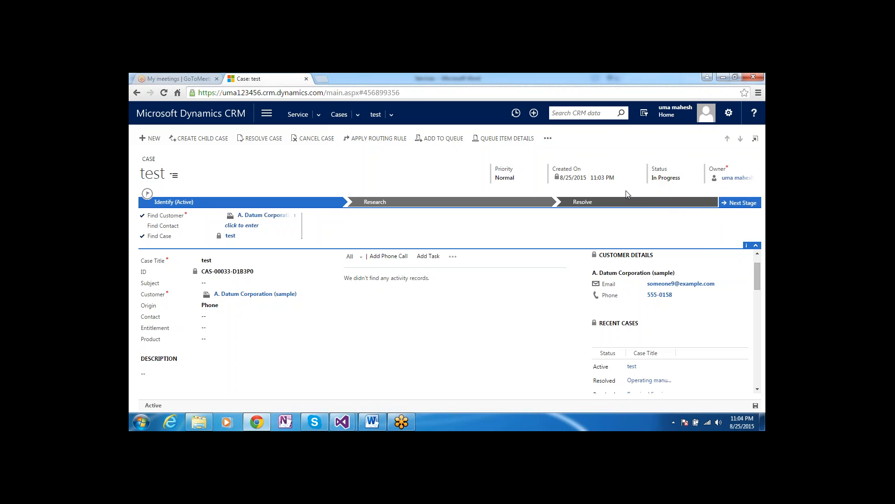
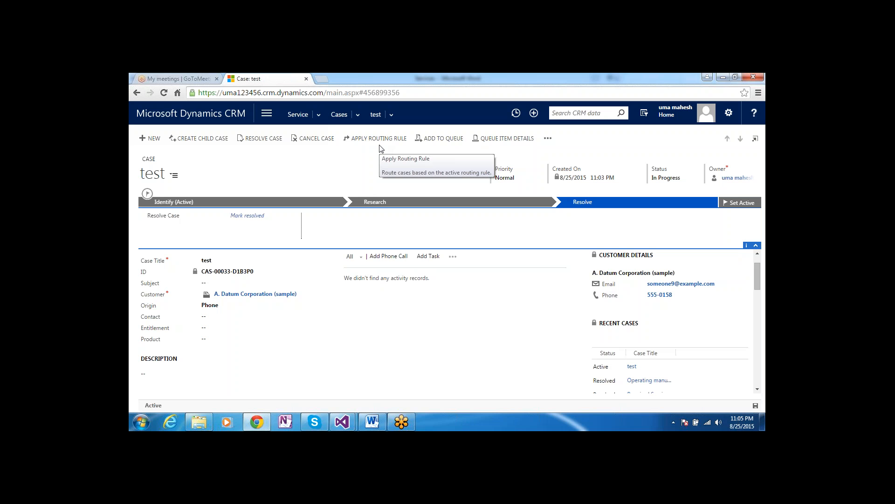
# Start resolving case test, keeping Problem Solved as the Resolution Type
pyautogui.click(259, 139)
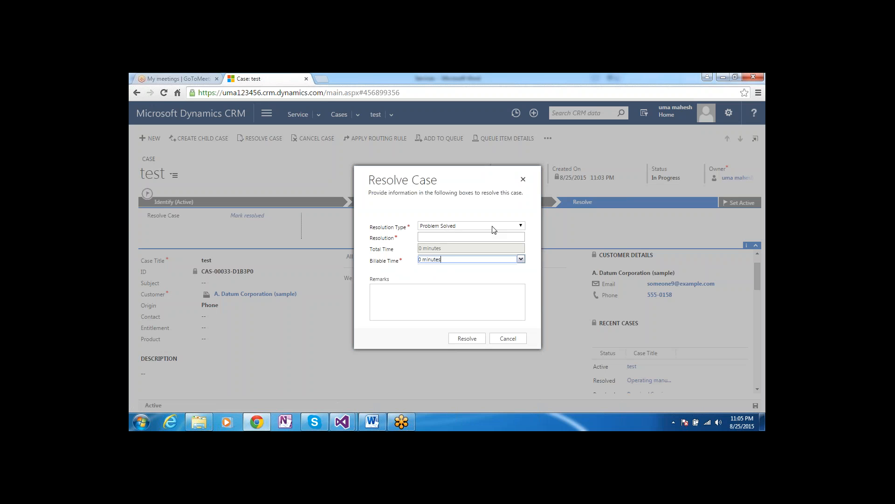
pyautogui.click(520, 227)
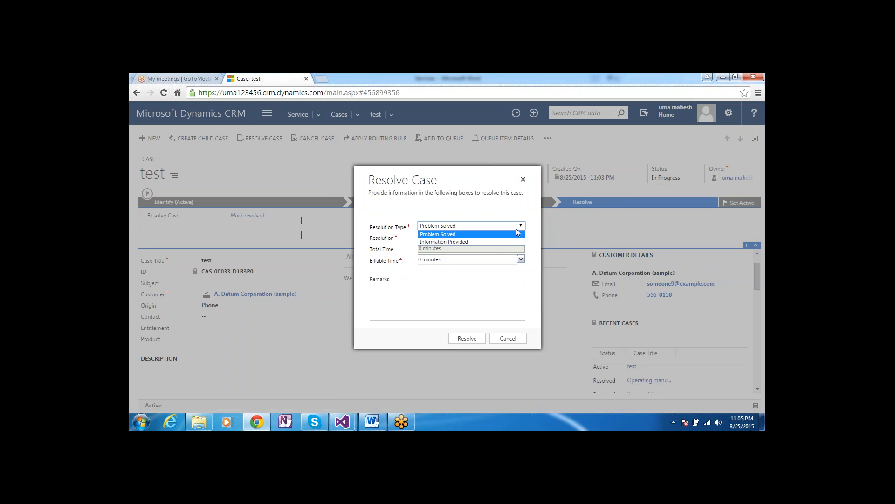
pyautogui.click(481, 261)
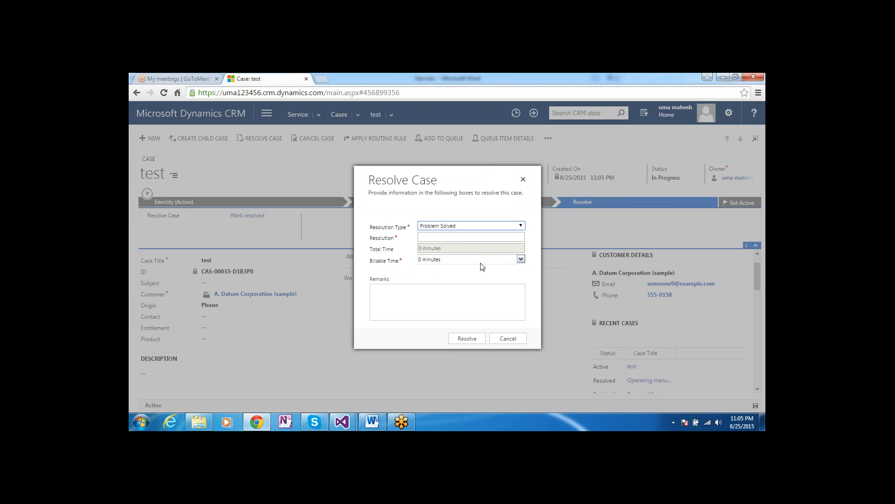
pyautogui.click(448, 238)
# Leave Billable Time at 0 minutes and try resolving with the Resolution box empty
pyautogui.click(468, 234)
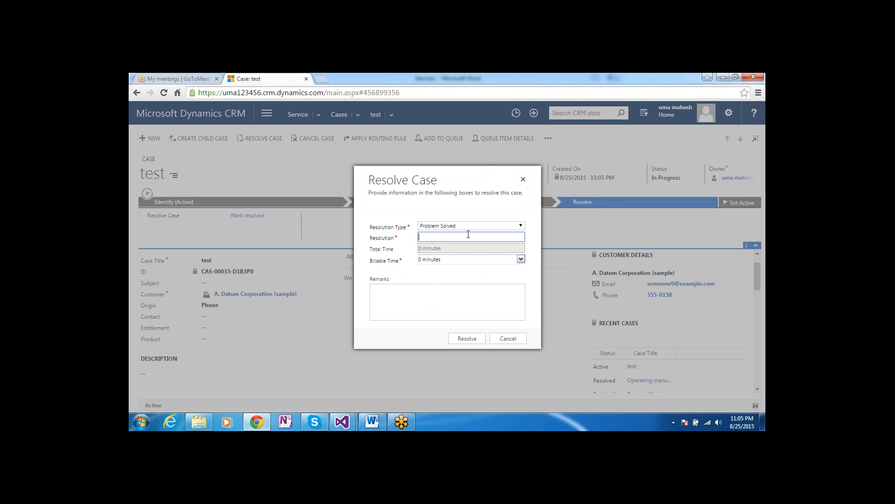
pyautogui.click(453, 262)
pyautogui.click(453, 262)
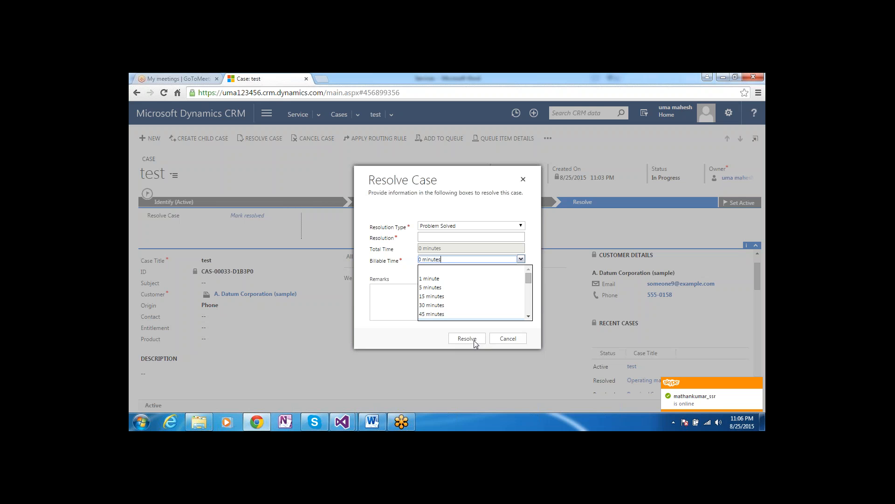
pyautogui.click(475, 342)
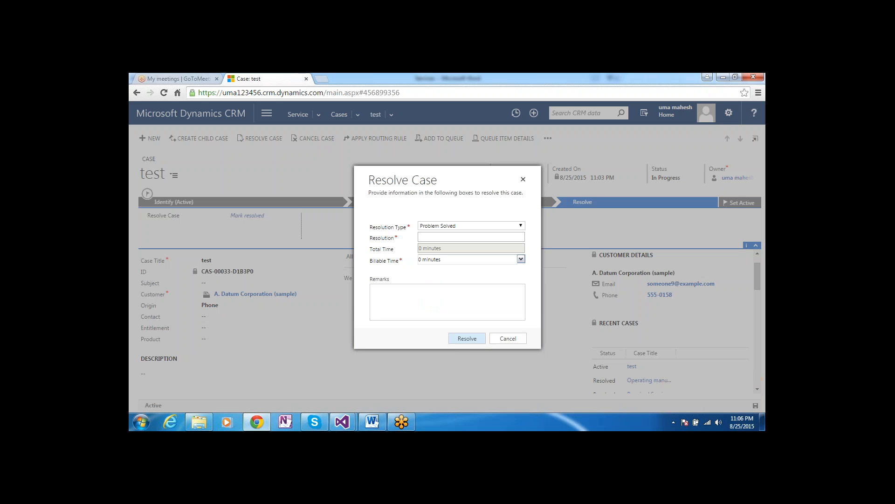
pyautogui.click(465, 340)
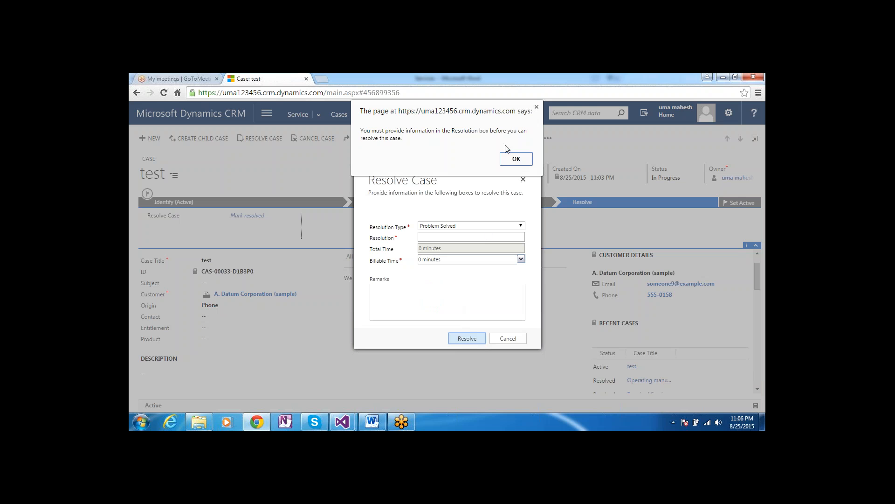
# Dismiss the warning, enter resolution 'rew', and resolve the case as Problem Solved
pyautogui.click(516, 160)
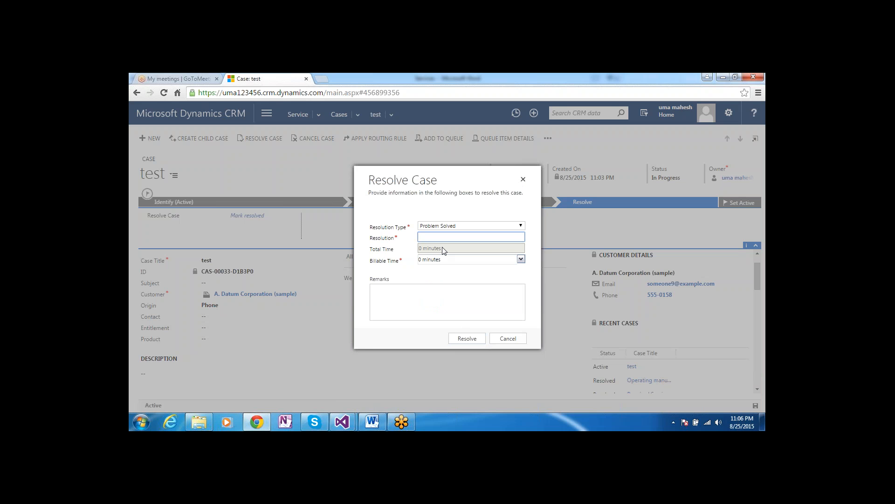
pyautogui.write('rew')
pyautogui.click(472, 340)
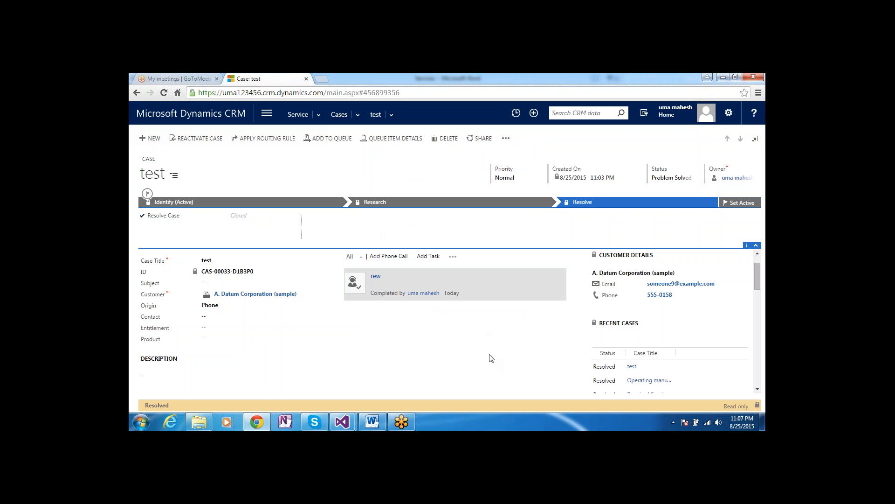
pyautogui.click(374, 422)
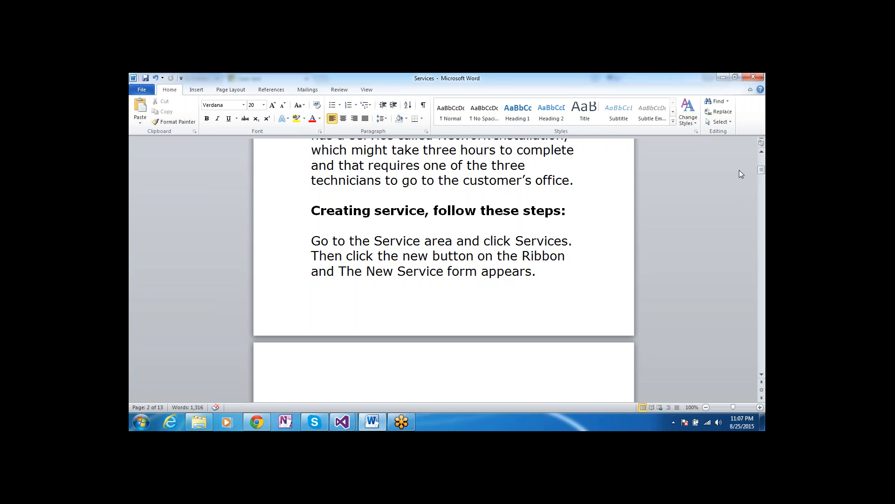
# Review the numbered topic list in the Word Services notes, then go back to the CRM case
pyautogui.scroll(6, 759, 159)
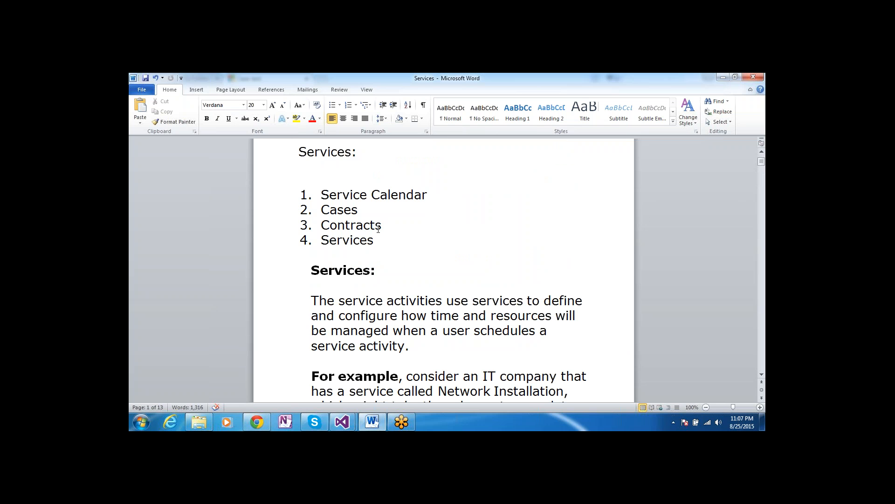
pyautogui.click(249, 423)
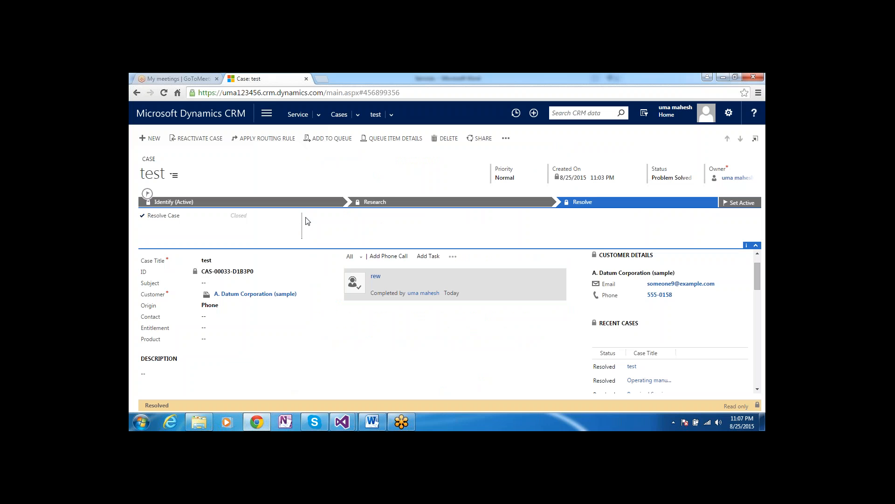
# Go to Service > Contracts and begin a new contract
pyautogui.click(317, 114)
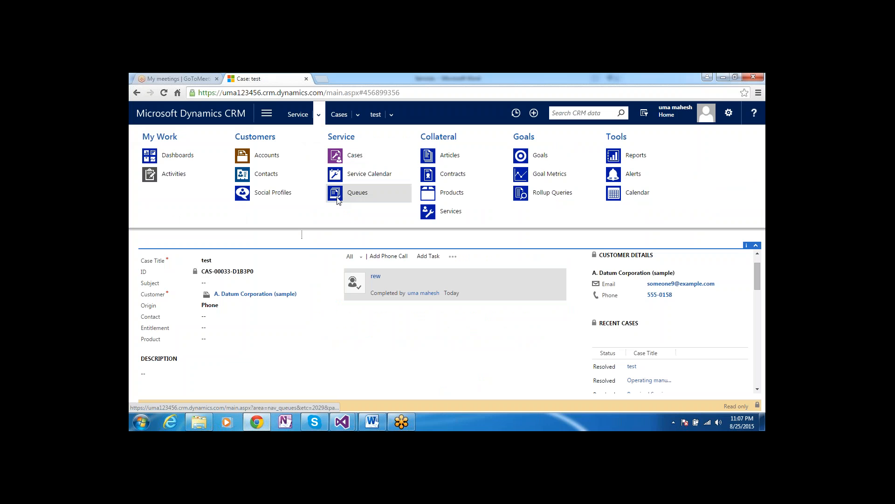
pyautogui.click(442, 177)
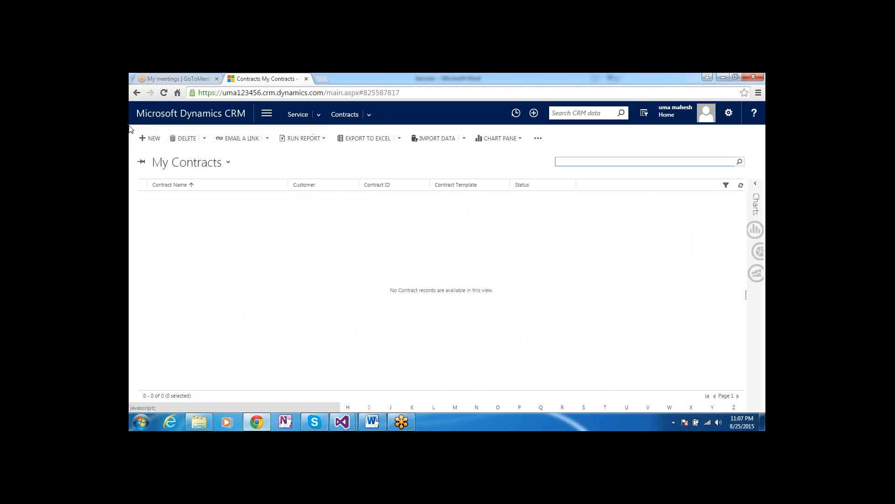
pyautogui.click(142, 138)
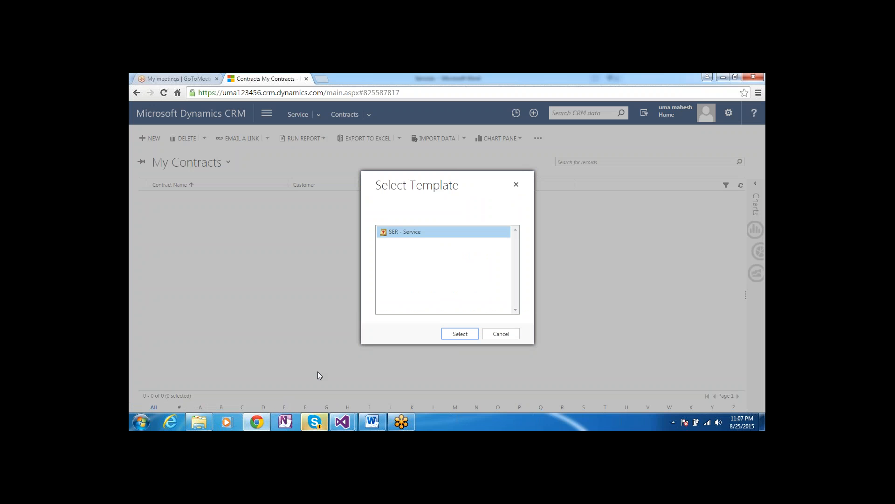
pyautogui.click(321, 427)
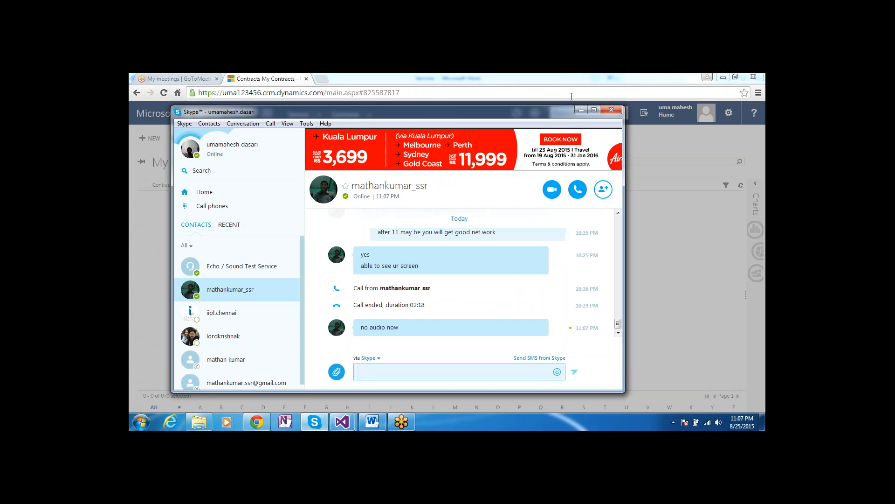
pyautogui.click(578, 112)
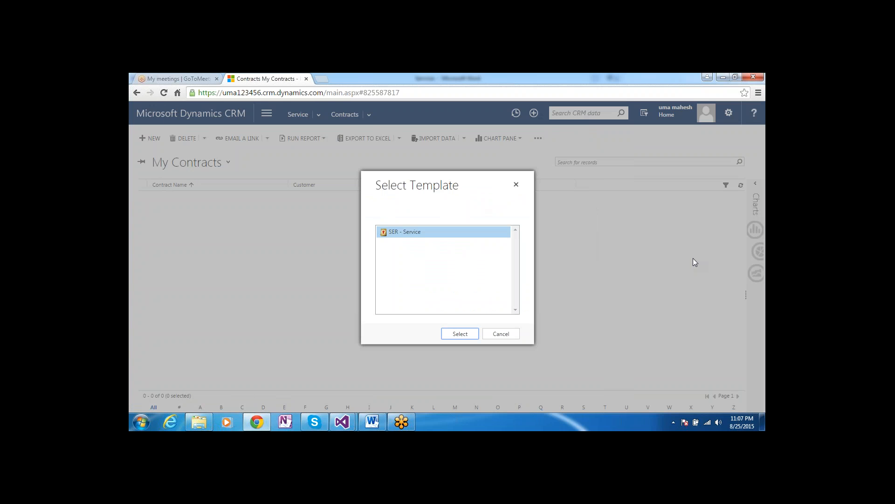
pyautogui.click(759, 87)
pyautogui.click(758, 87)
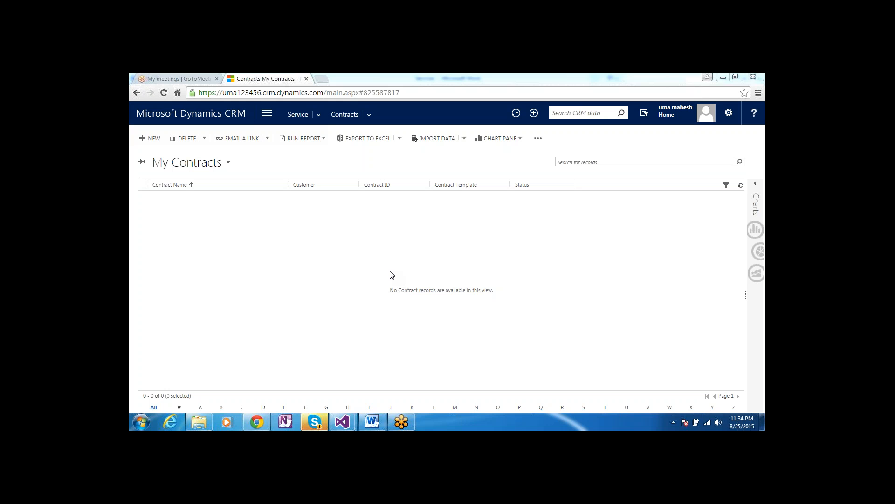
pyautogui.click(154, 141)
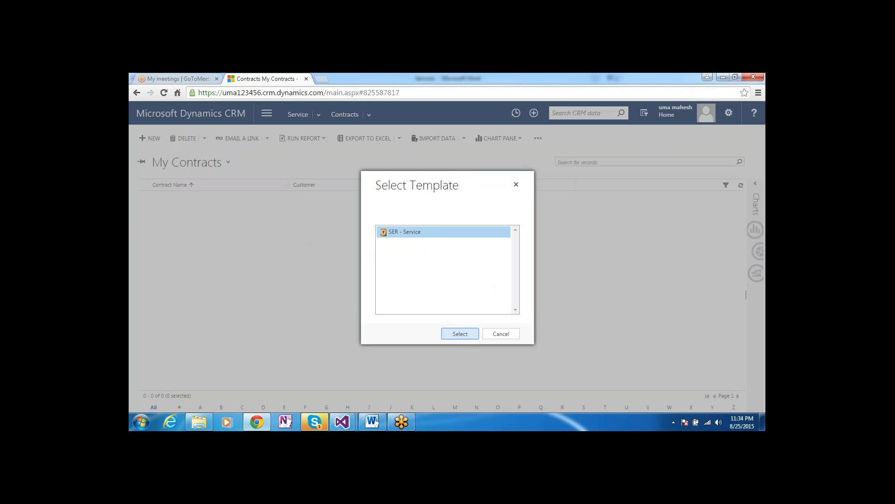
# Create contract 'test' from the SER - Service template for customer A. Datum Corporation (sample)
pyautogui.click(461, 334)
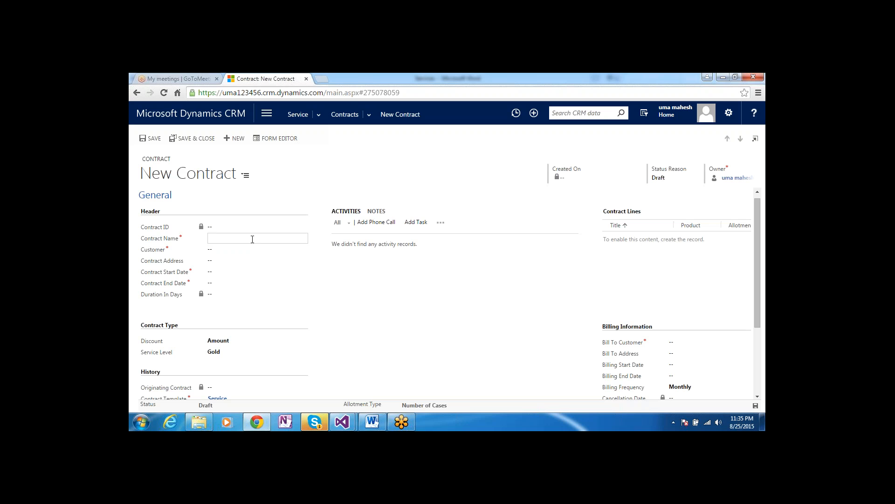
pyautogui.write('test')
pyautogui.click(261, 251)
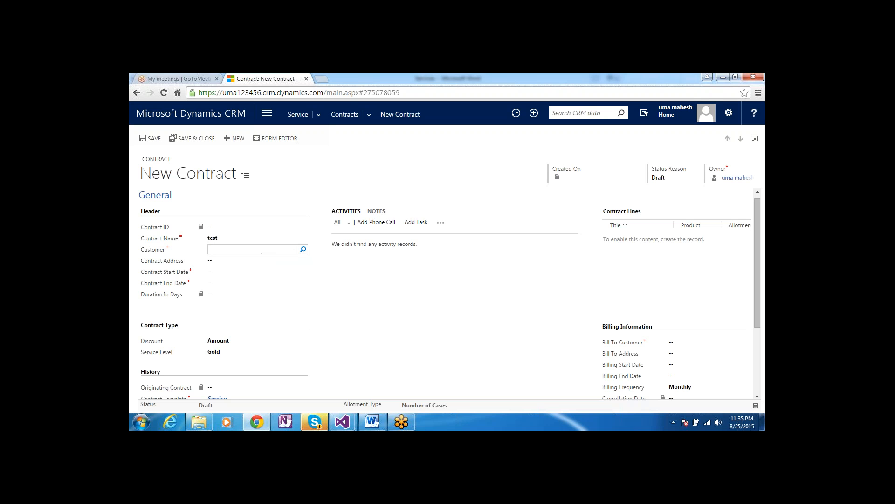
pyautogui.click(303, 249)
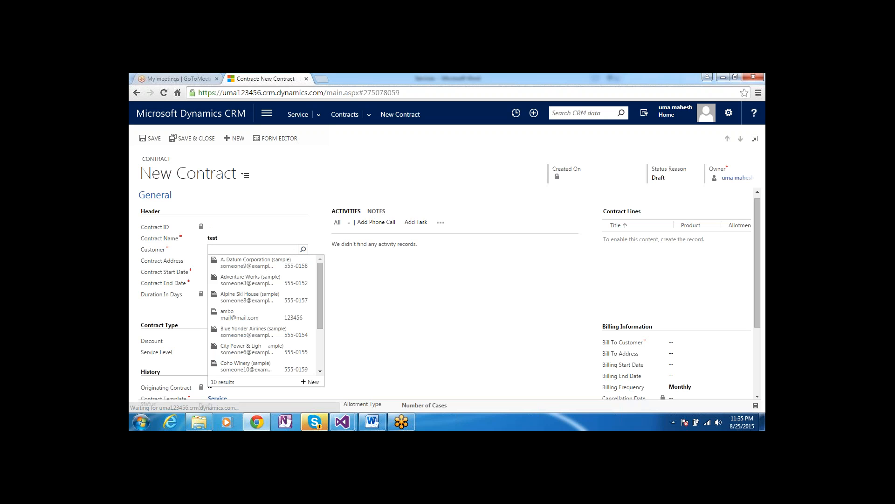
pyautogui.click(280, 262)
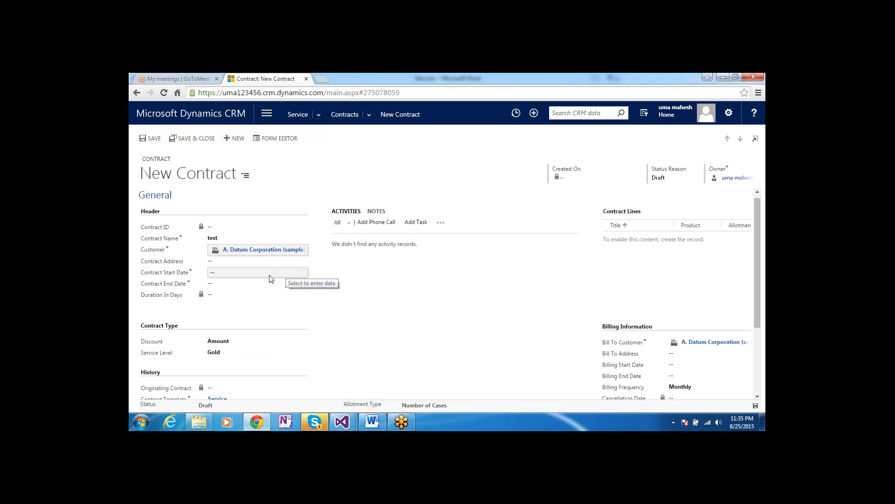
# Set the contract start date to 8/25/2015 and end date to 8/26/2015
pyautogui.click(269, 274)
pyautogui.click(293, 271)
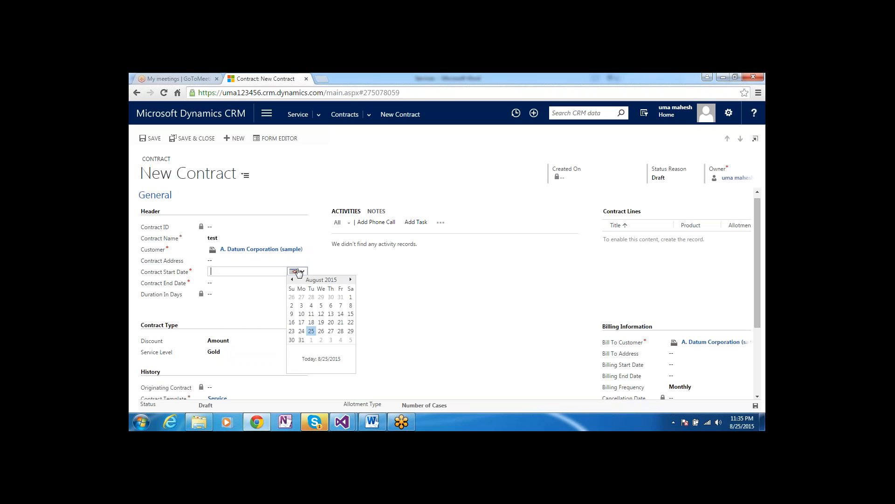
pyautogui.click(314, 333)
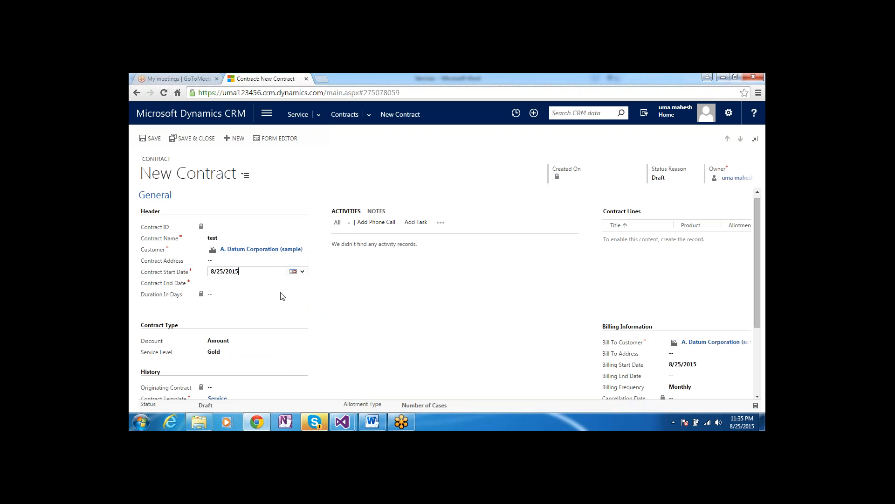
pyautogui.click(275, 283)
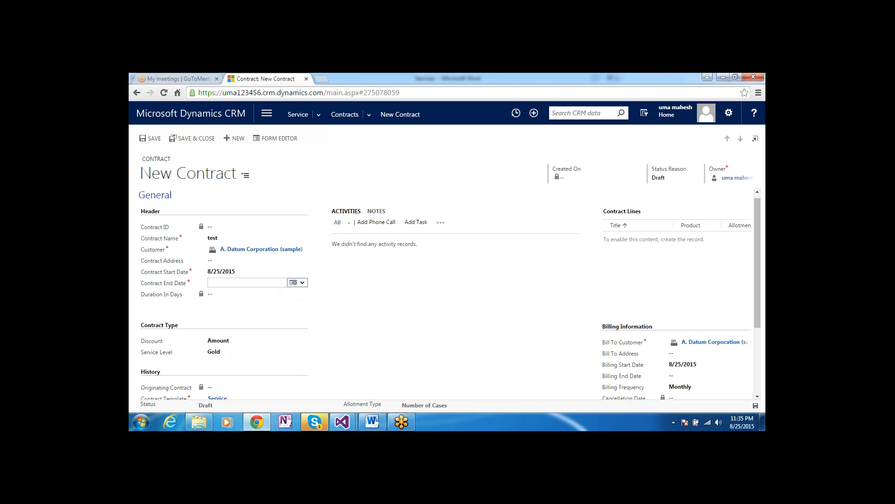
pyautogui.click(295, 282)
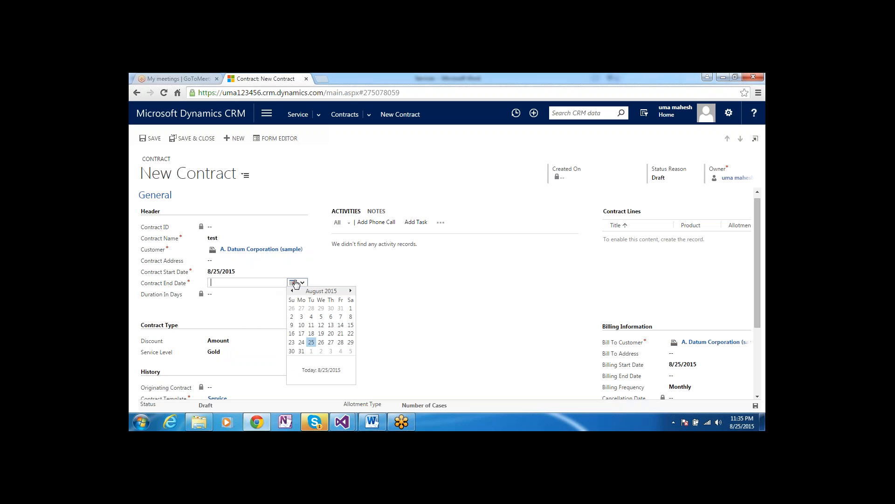
pyautogui.click(322, 343)
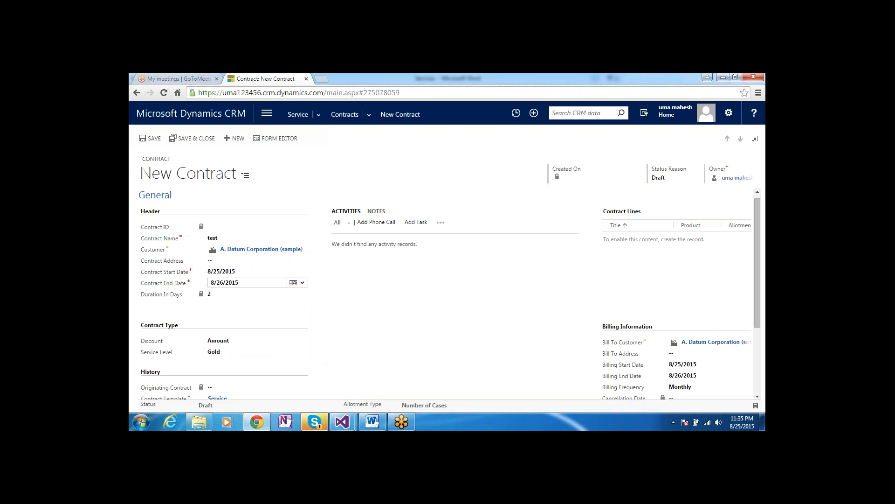
# Keep Gold as the service level and save the contract
pyautogui.click(248, 352)
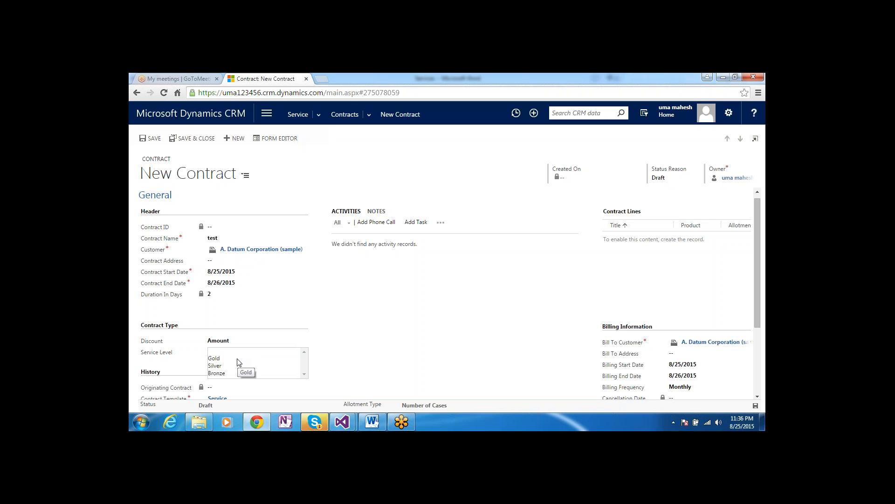
pyautogui.click(229, 359)
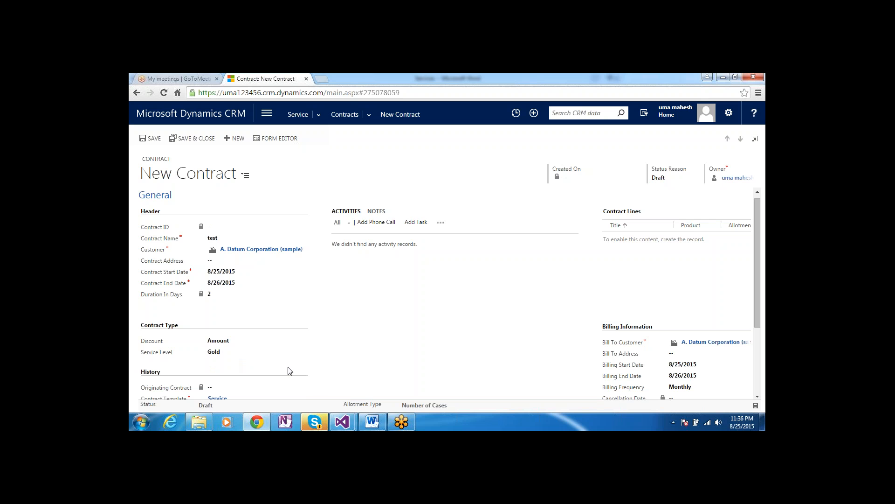
pyautogui.scroll(-3, 267, 377)
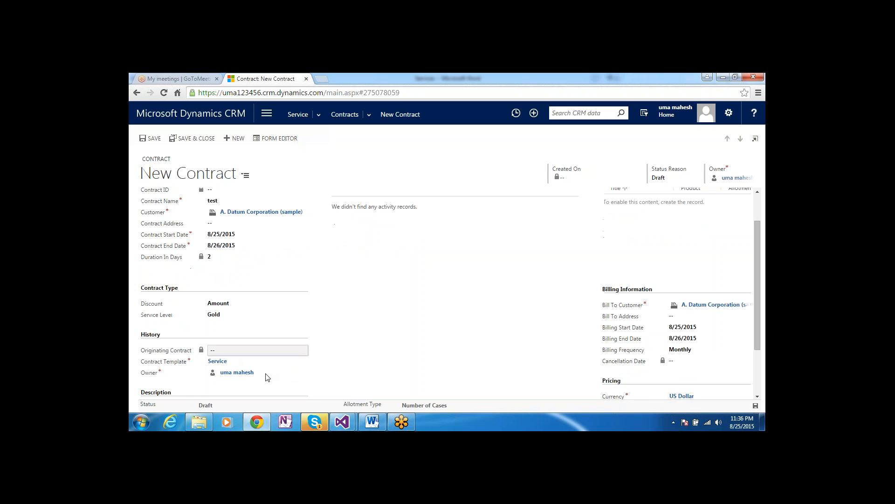
pyautogui.scroll(-1, 267, 377)
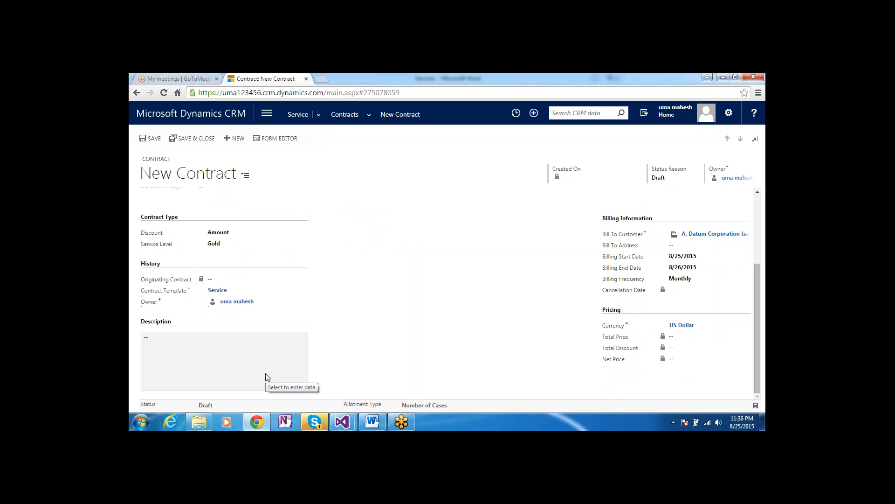
pyautogui.scroll(1, 267, 377)
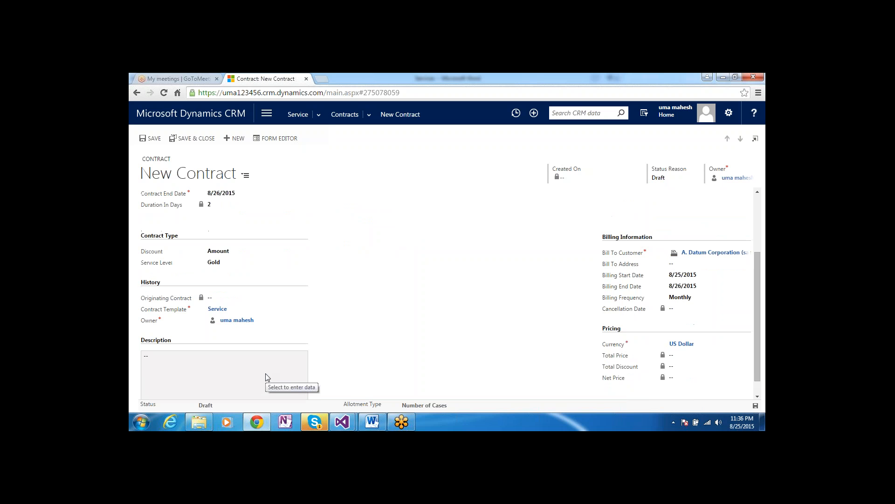
pyautogui.click(749, 100)
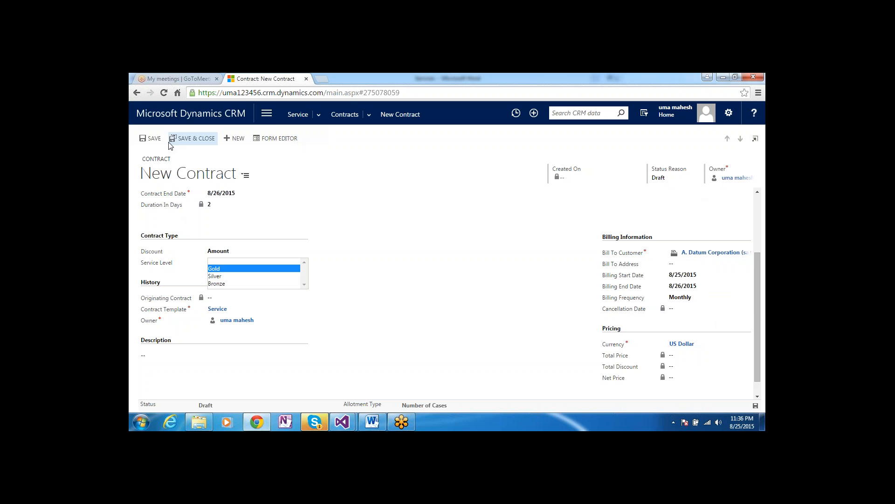
pyautogui.click(154, 140)
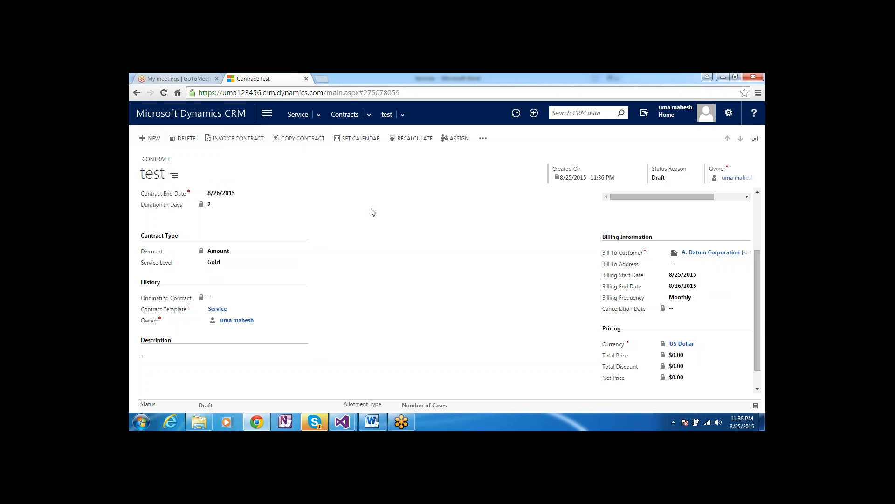
# Scroll back to the contract's General section and add a new contract line
pyautogui.click(758, 205)
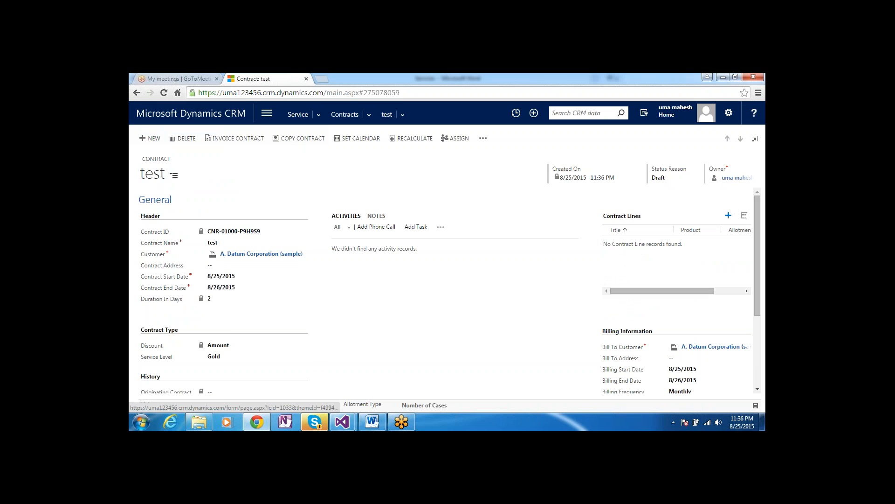
pyautogui.click(729, 216)
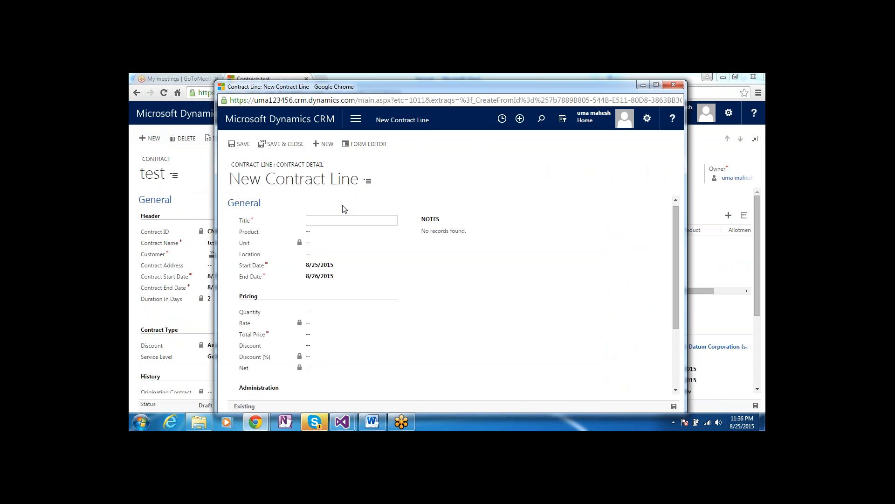
# Create contract line 'test' priced $1,000.00 with 100 total cases/minutes, then save and close
pyautogui.click(339, 220)
pyautogui.write('test')
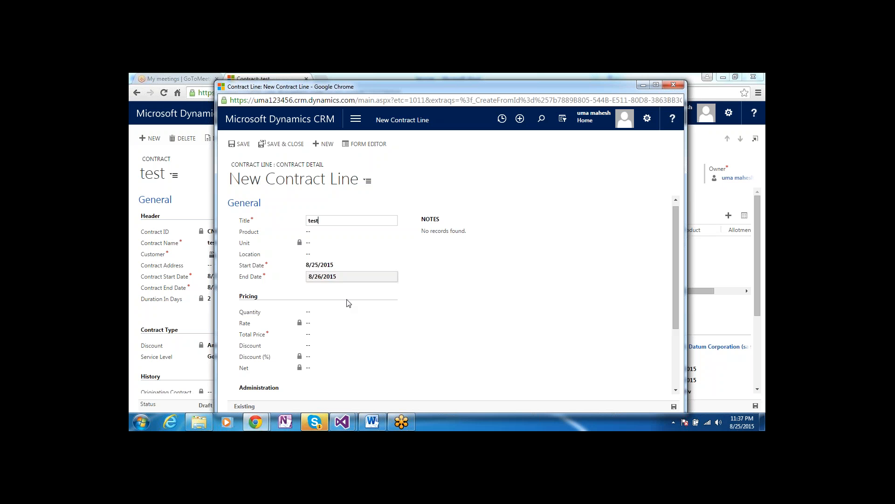
pyautogui.click(338, 313)
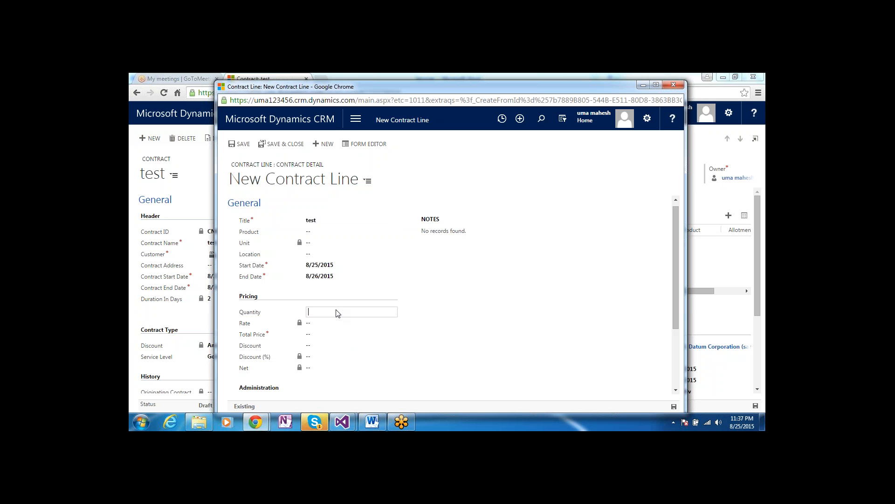
pyautogui.click(334, 335)
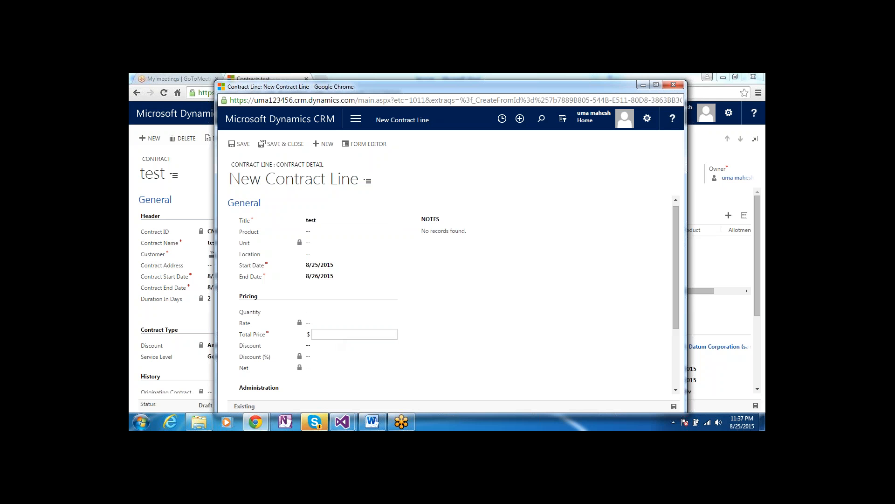
pyautogui.write('1000')
pyautogui.click(344, 368)
pyautogui.click(242, 144)
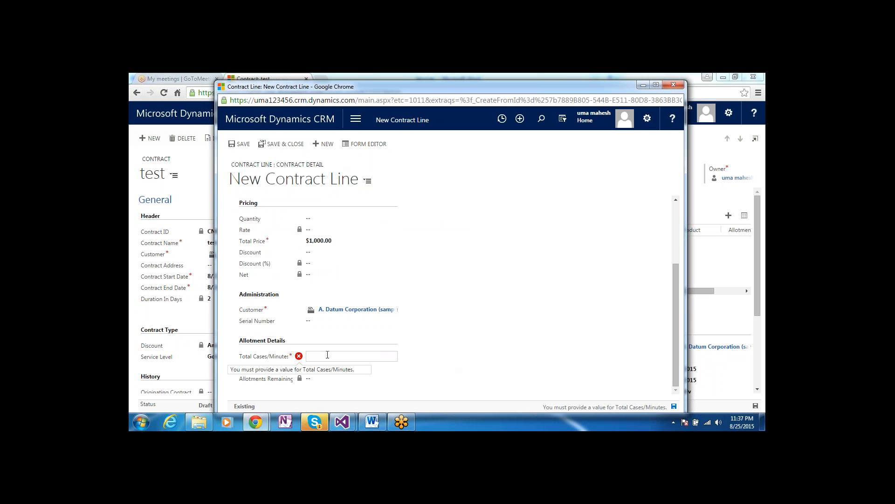
pyautogui.write('100')
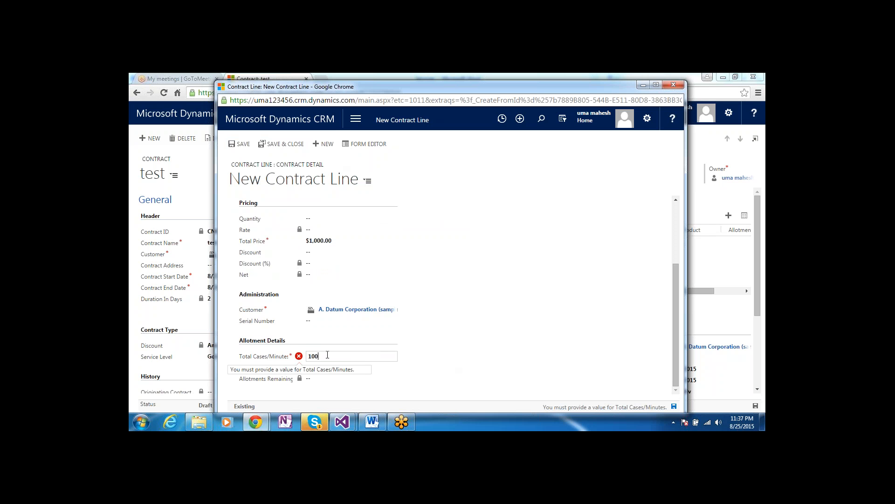
pyautogui.click(290, 143)
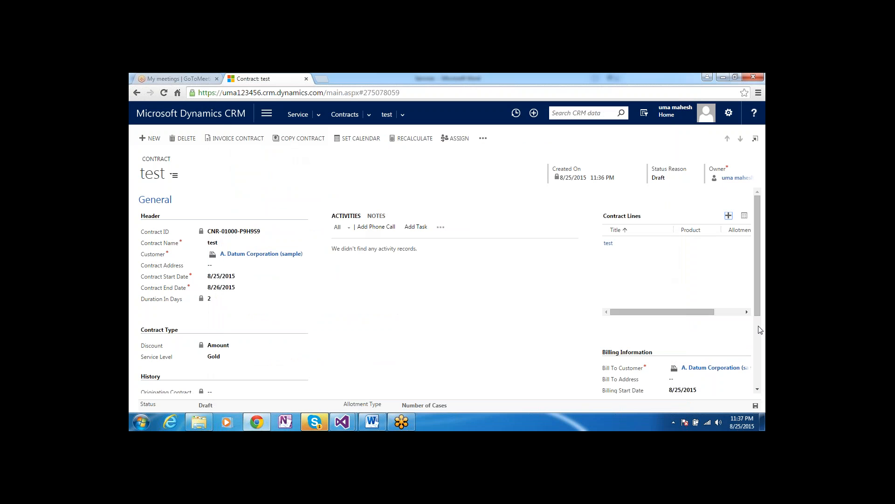
pyautogui.click(759, 390)
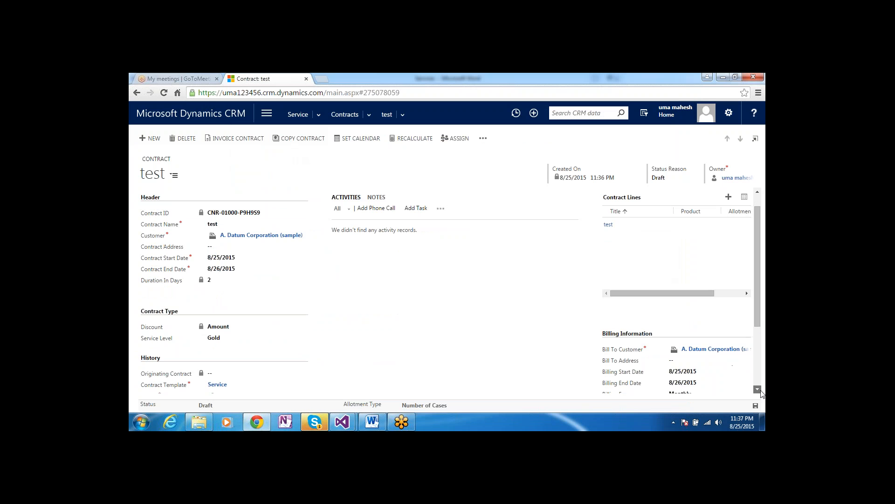
pyautogui.scroll(-3, 761, 391)
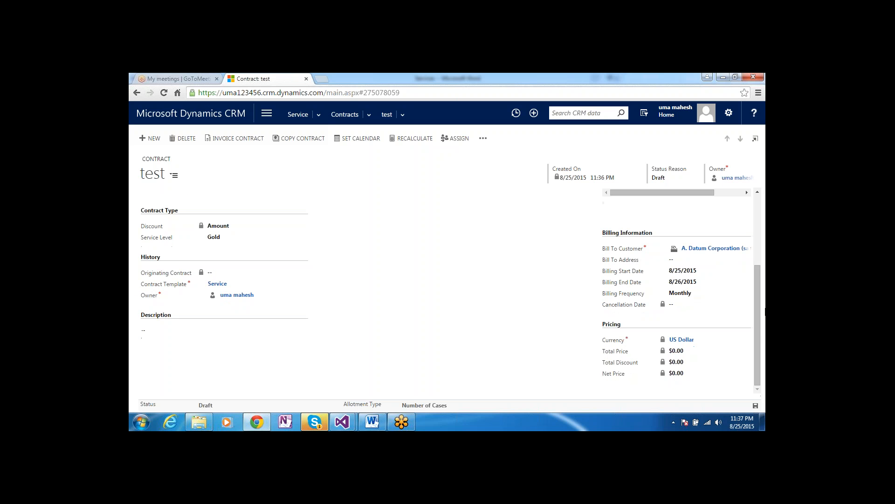
pyautogui.scroll(3, 761, 228)
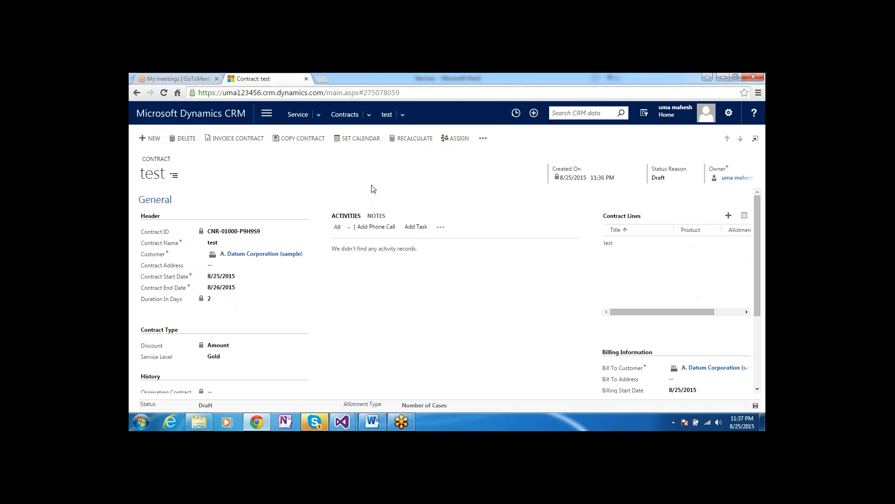
pyautogui.click(365, 140)
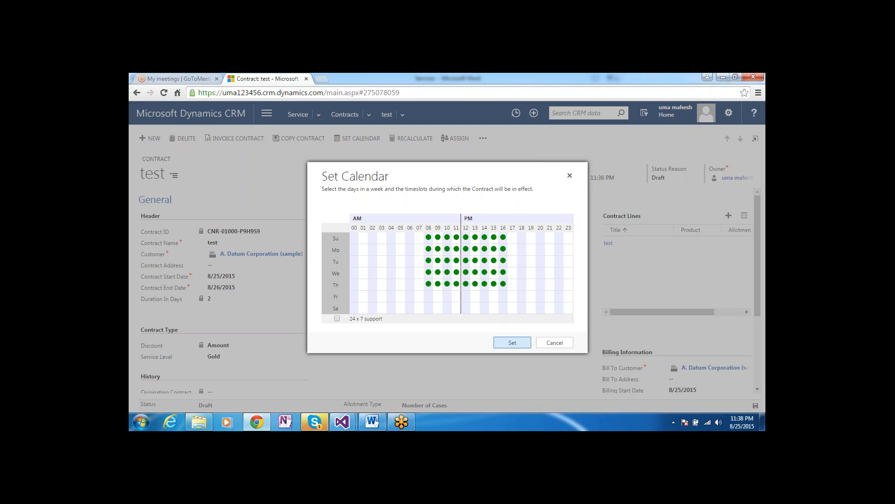
pyautogui.click(552, 343)
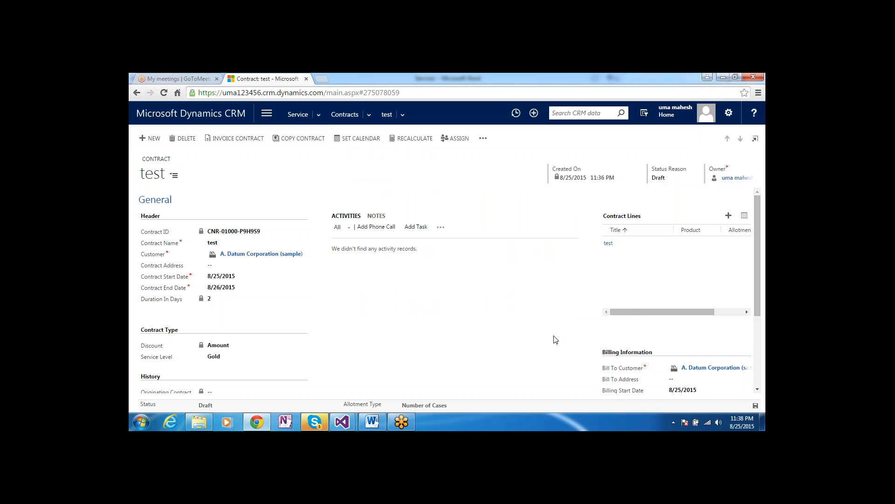
# Review the contract record and invoice contract test
pyautogui.click(757, 349)
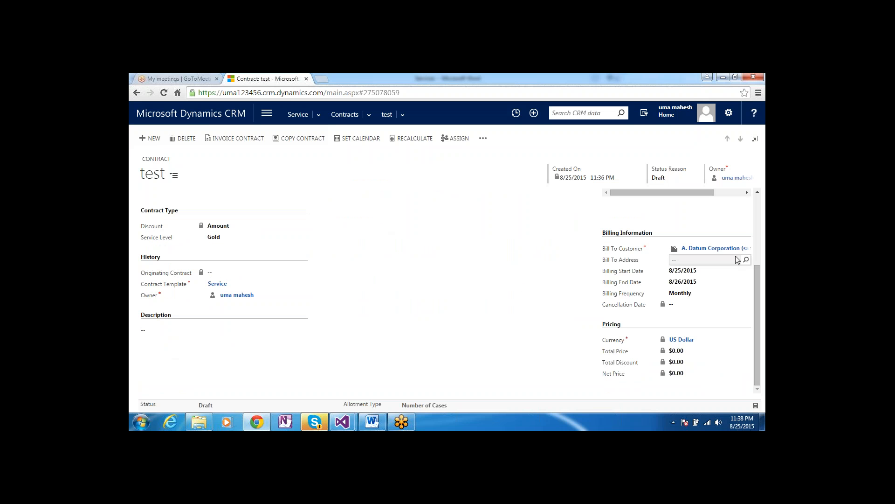
pyautogui.click(758, 229)
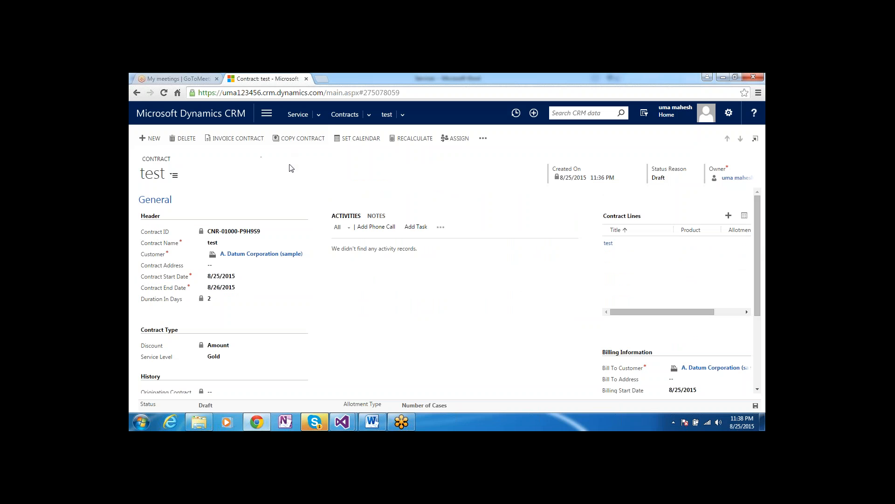
pyautogui.click(241, 141)
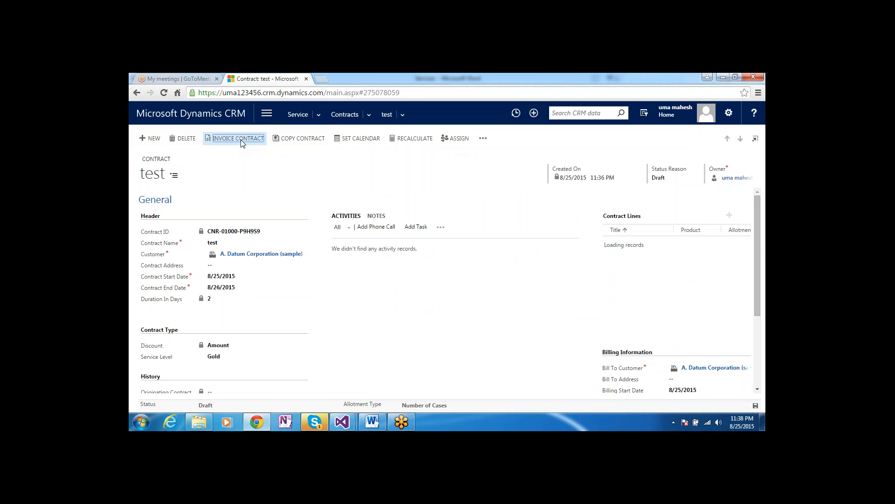